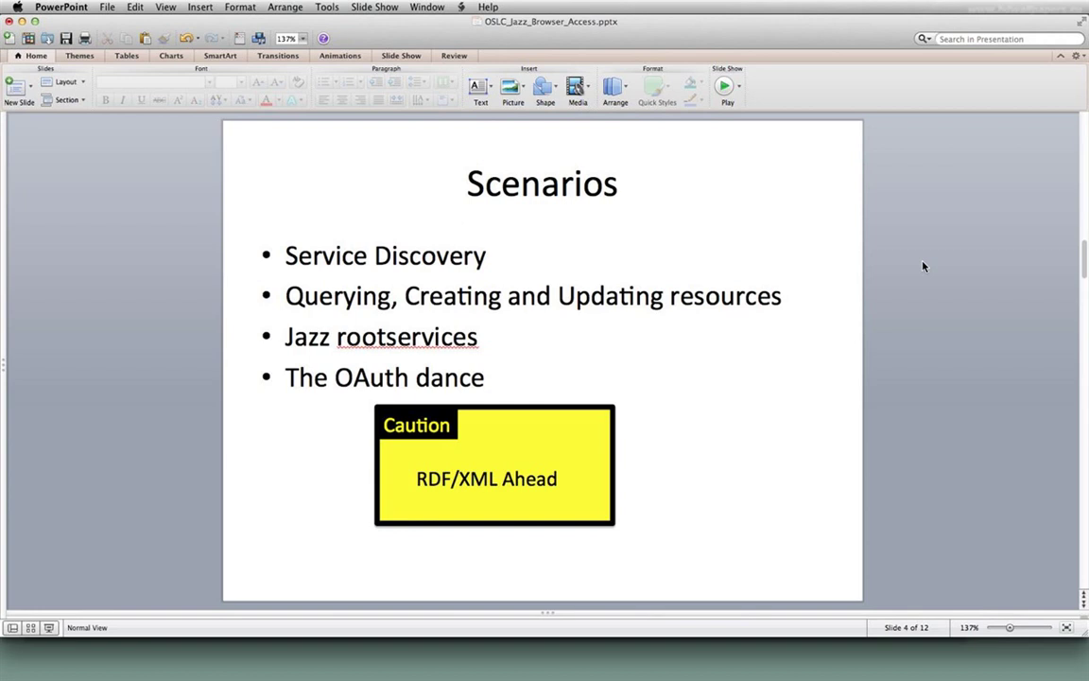
# - Advance the deck to slide 5, Service Discovery and Navigation, and bring up Advanced Rest Client in Chrome
pyautogui.press('Down')
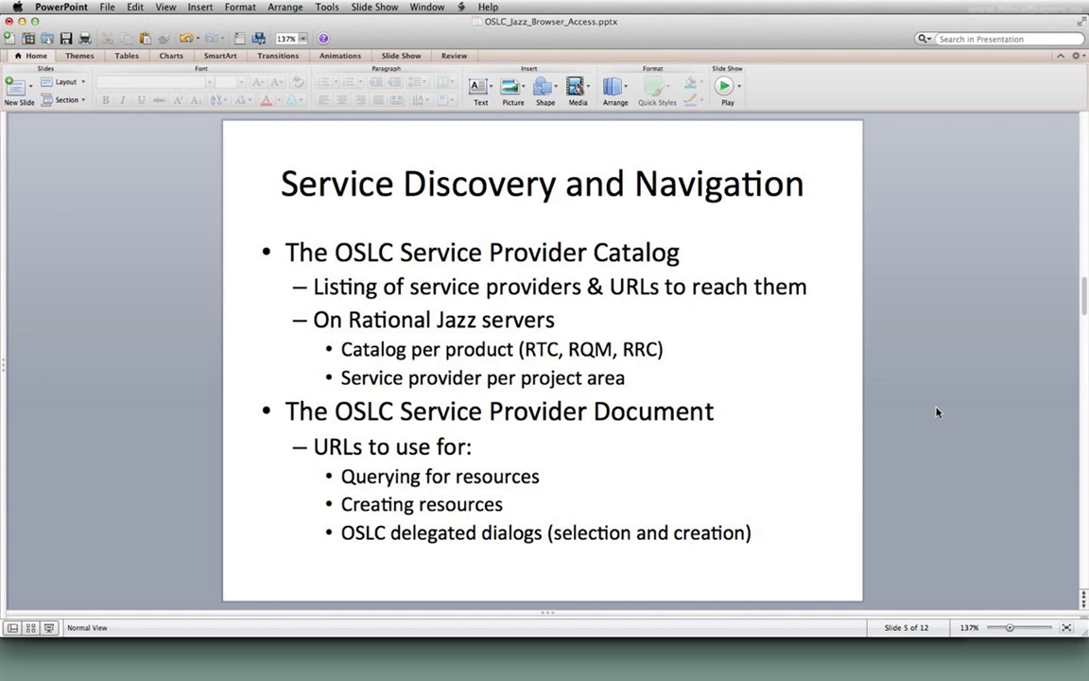
pyautogui.click(552, 646)
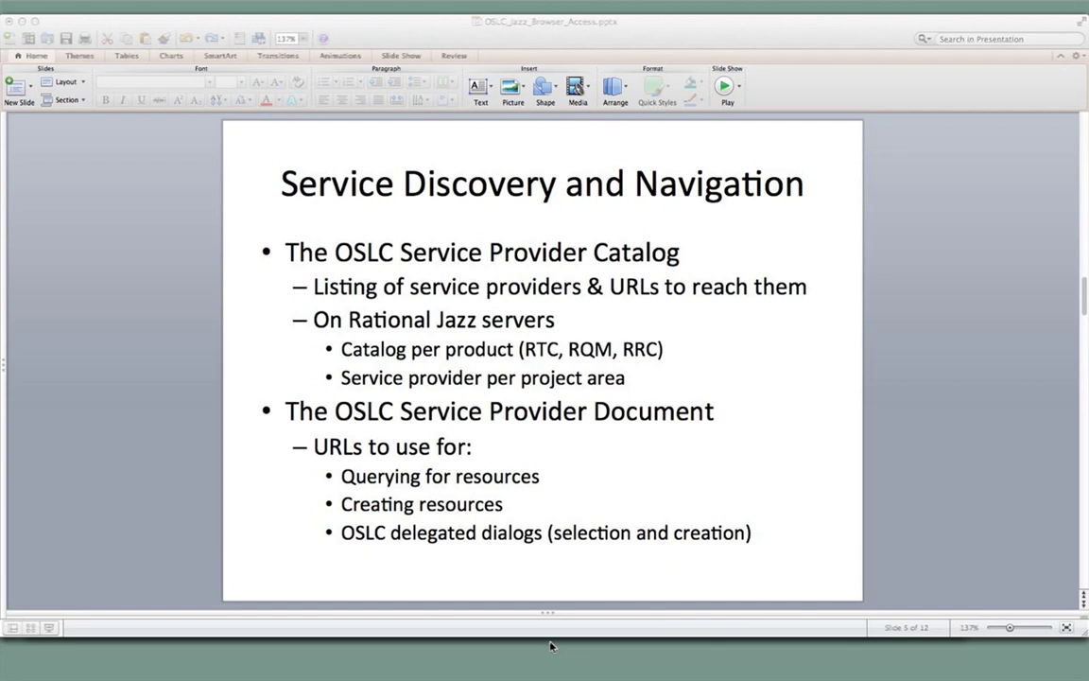
pyautogui.click(170, 330)
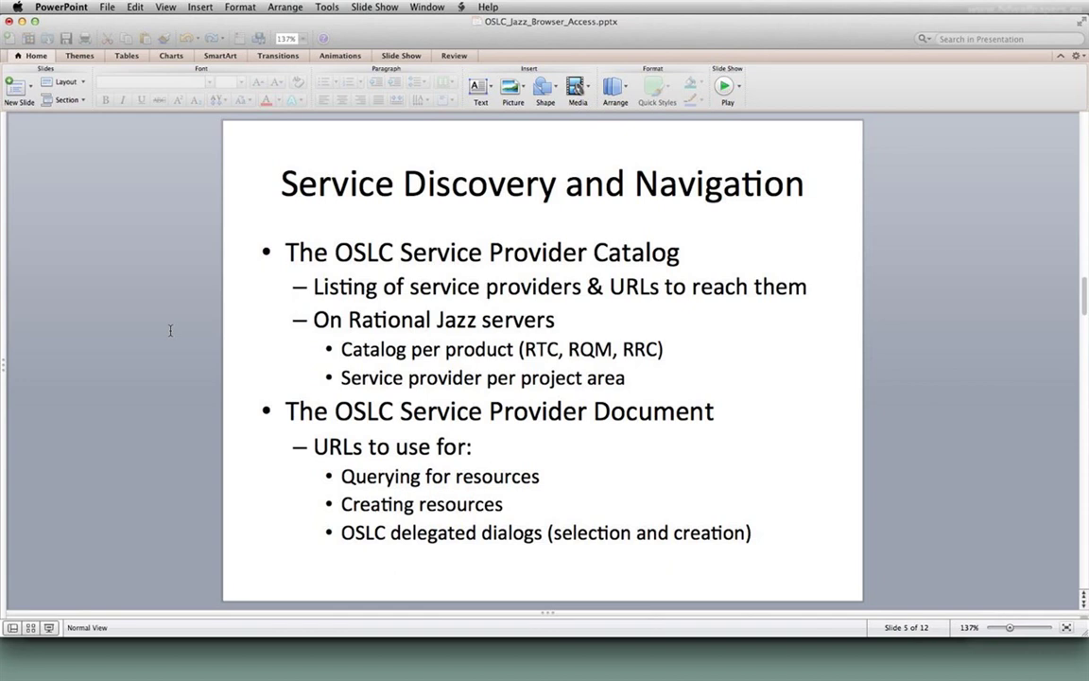
pyautogui.press('super+Tab')
pyautogui.click(222, 29)
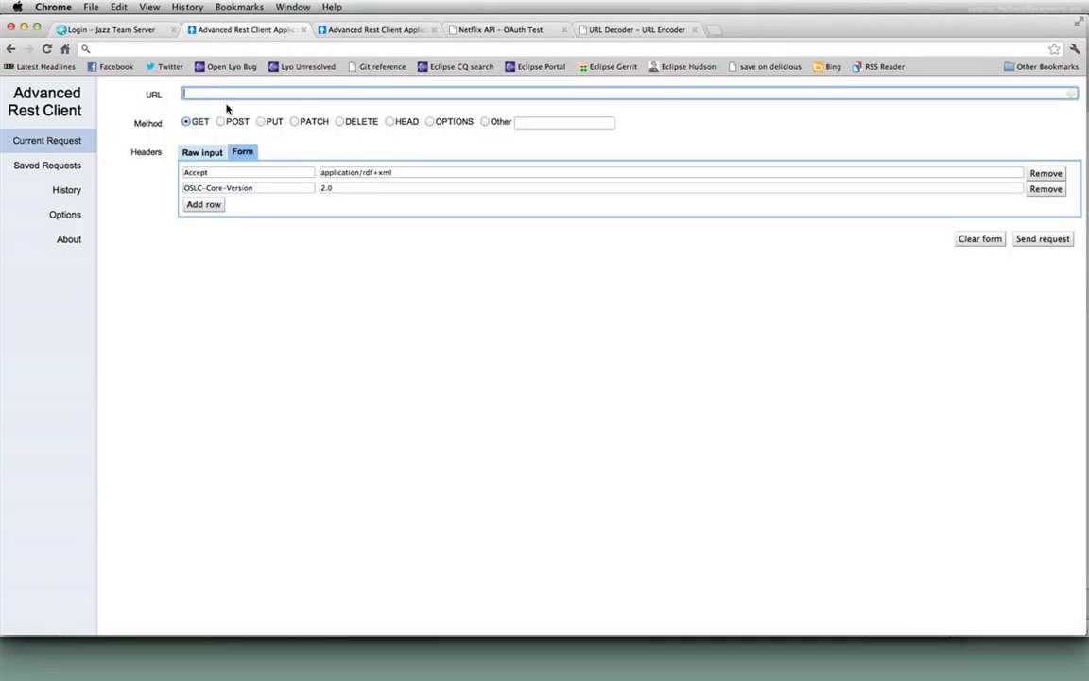
pyautogui.write('https://mffx64.raleigh.ibm.com:9443/ccm/oslc/workitems/catalog')
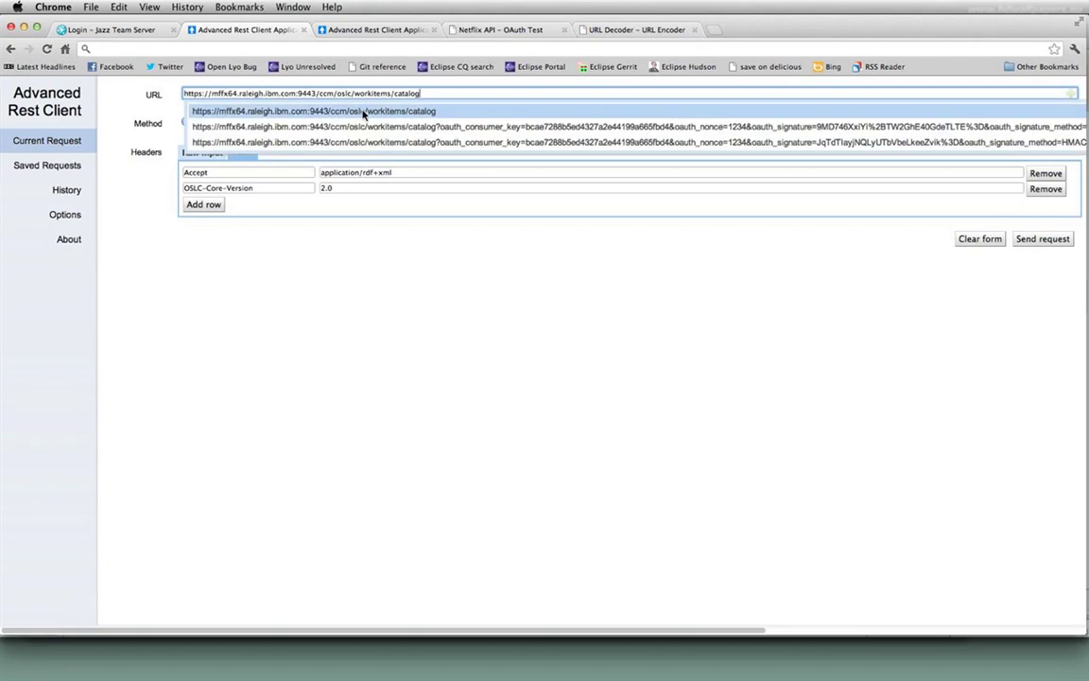
pyautogui.hscroll(2, 433, 94)
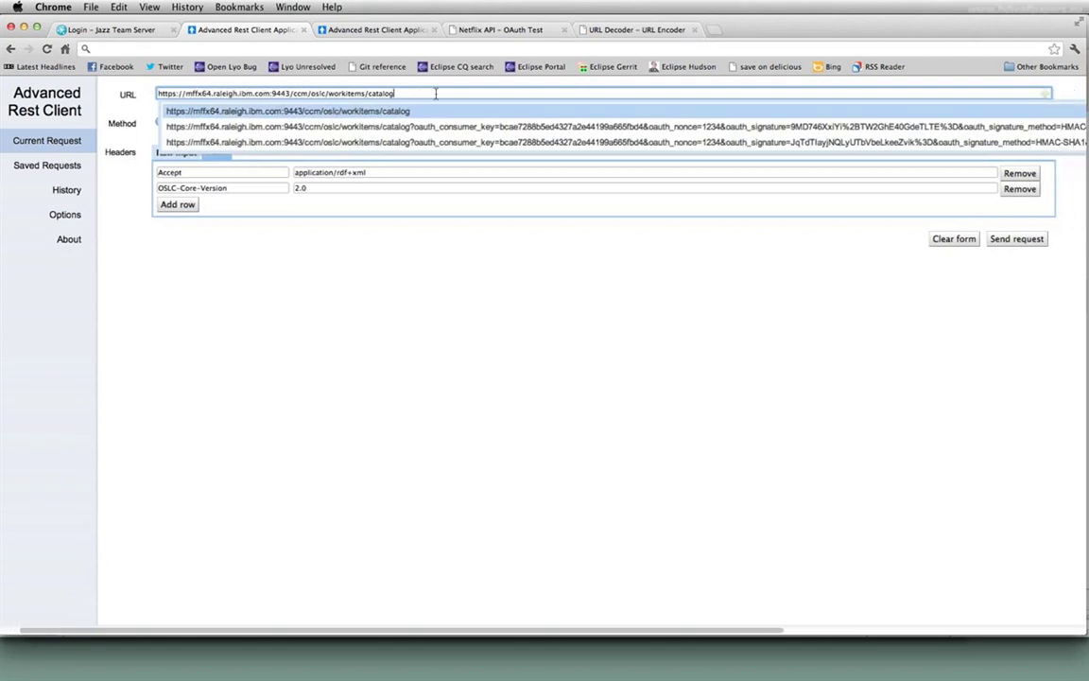
pyautogui.press('Escape')
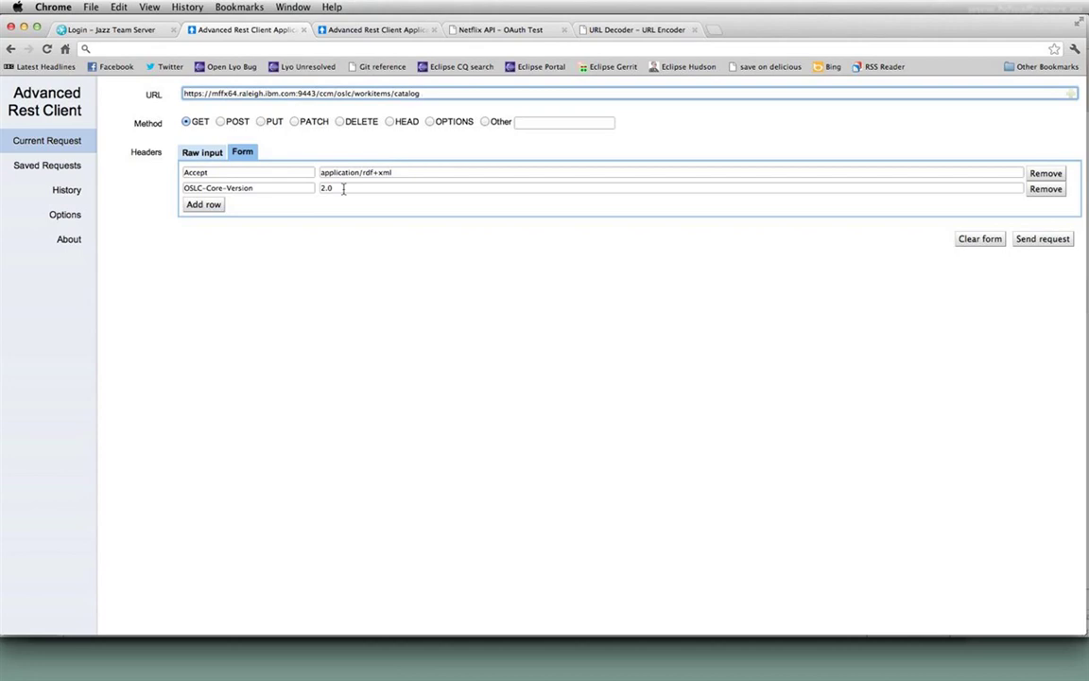
pyautogui.click(654, 272)
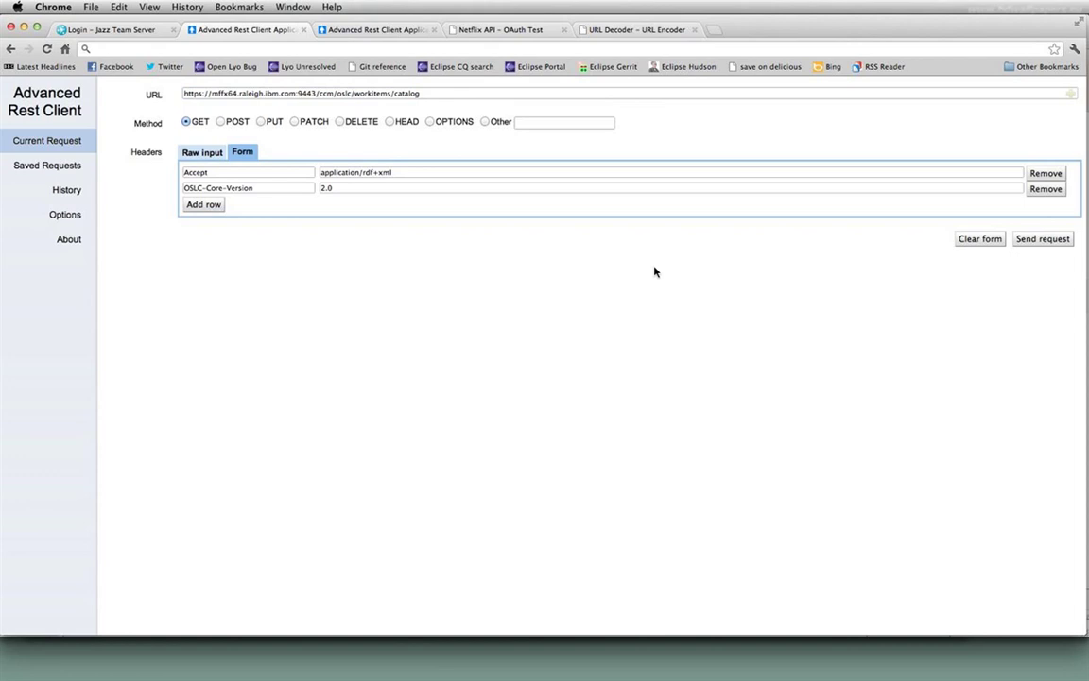
pyautogui.click(1046, 238)
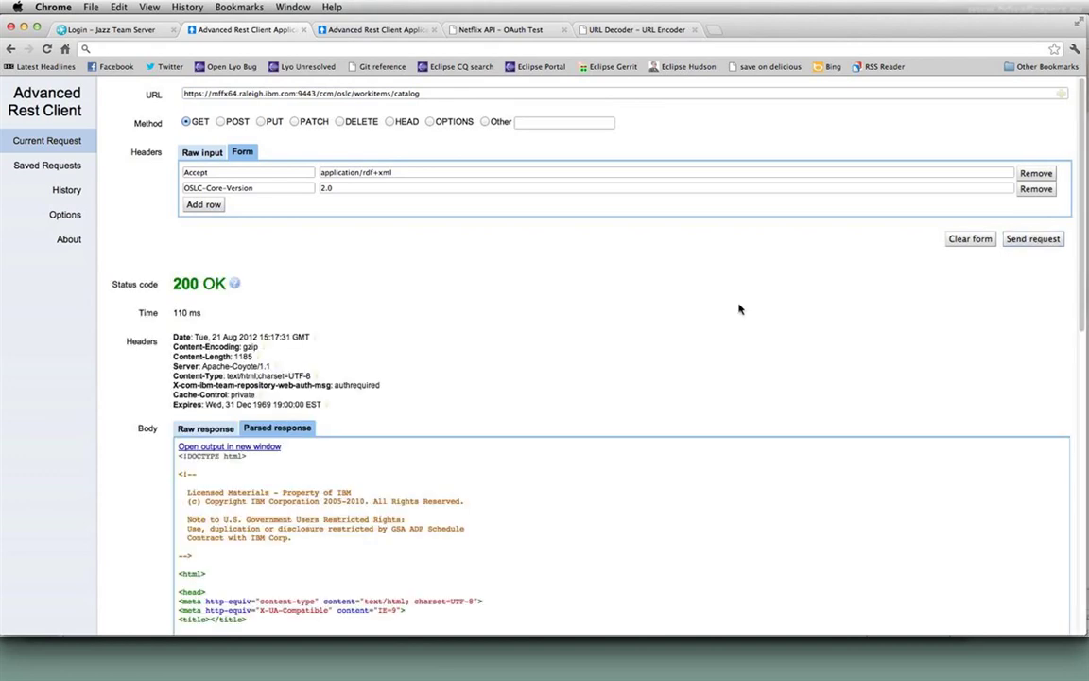
pyautogui.scroll(-5, 516, 503)
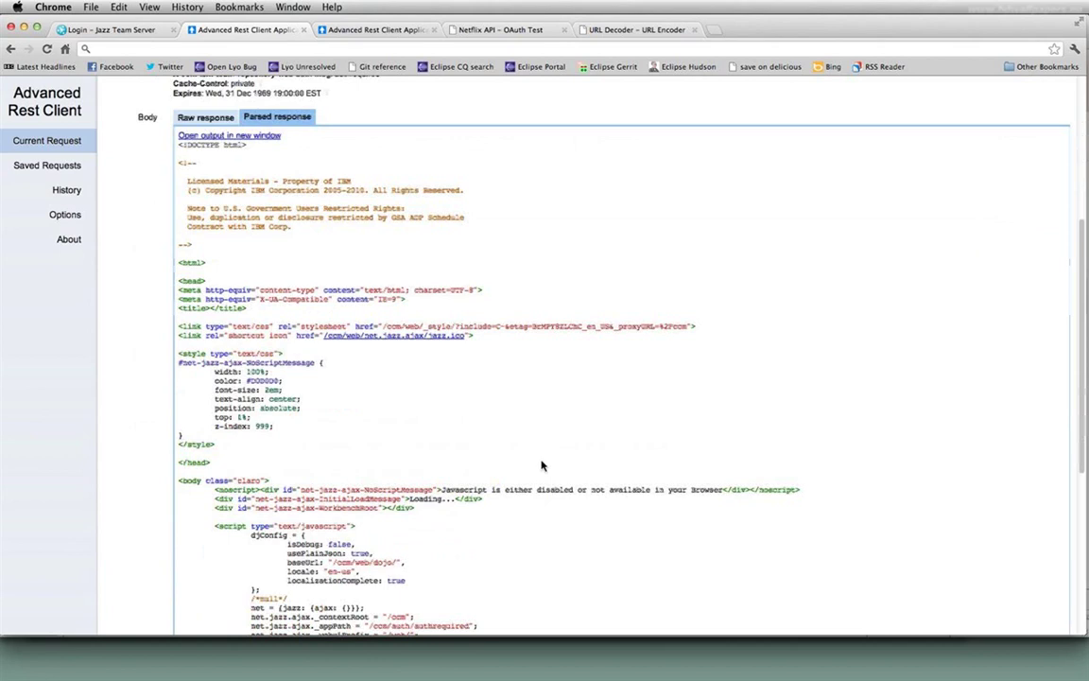
pyautogui.scroll(-1, 547, 460)
pyautogui.scroll(-6, 549, 453)
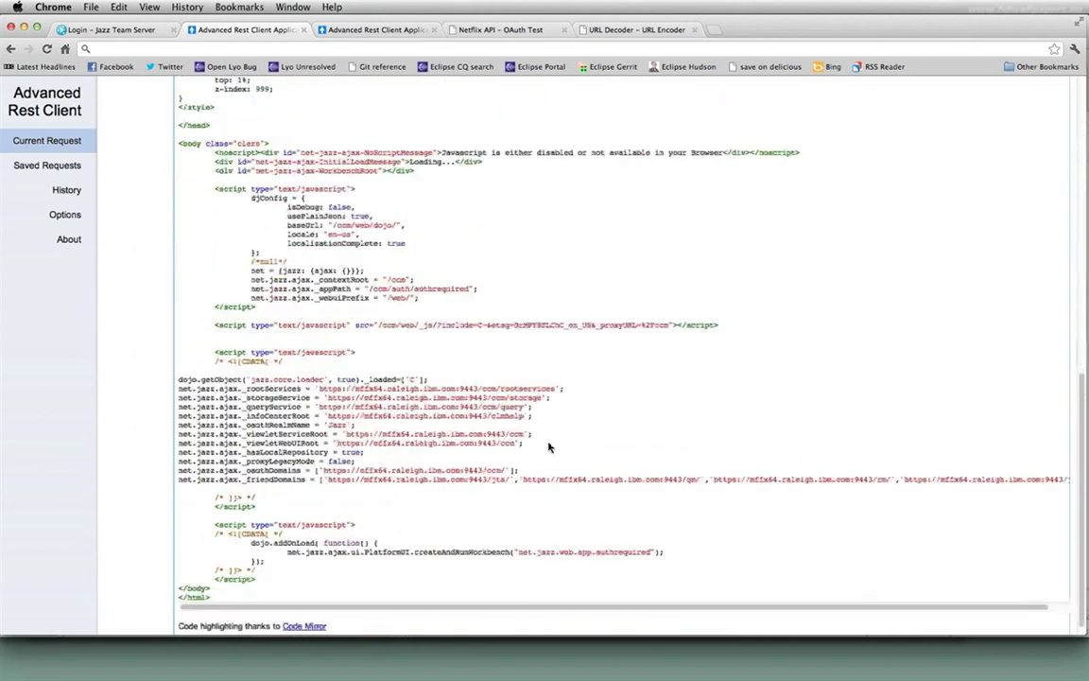
pyautogui.scroll(2, 549, 445)
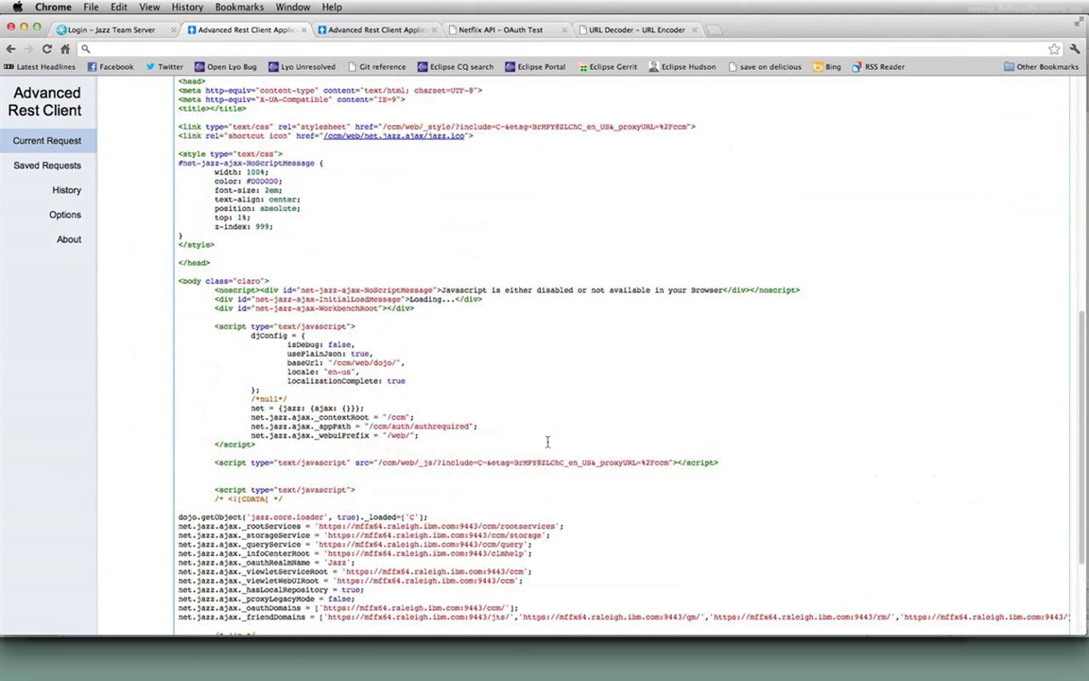
pyautogui.scroll(-2, 406, 573)
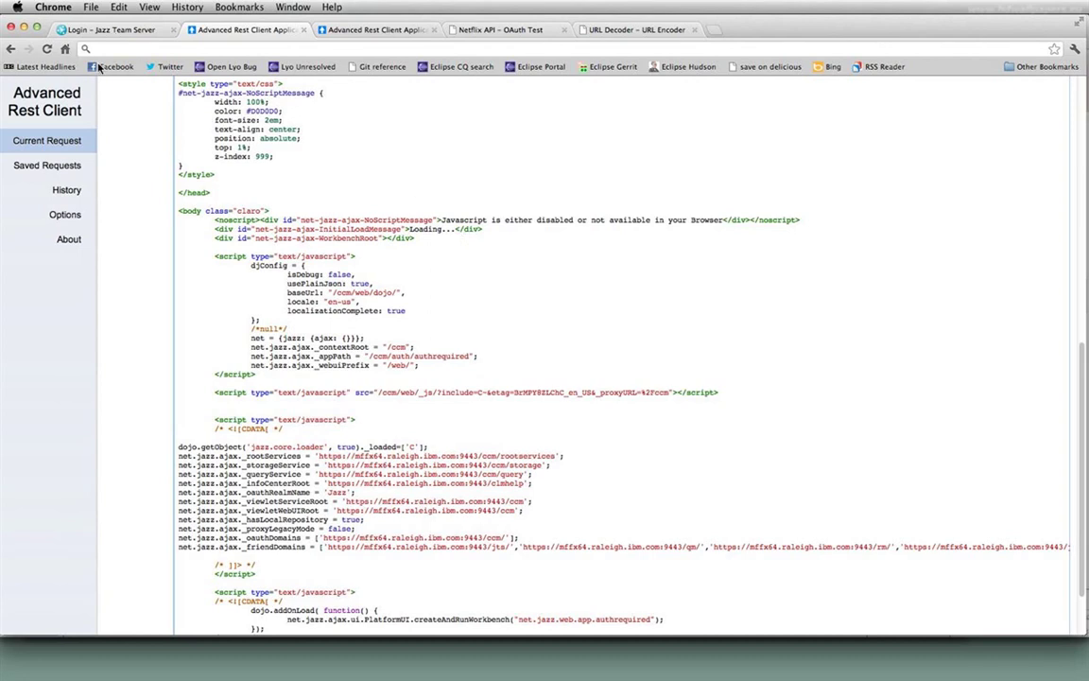
# - Log in to Jazz Team Server with the user ID and password, then return to Advanced Rest Client
pyautogui.click(94, 30)
pyautogui.write('clmuser')
pyautogui.press('Tab')
pyautogui.write('clmuser')
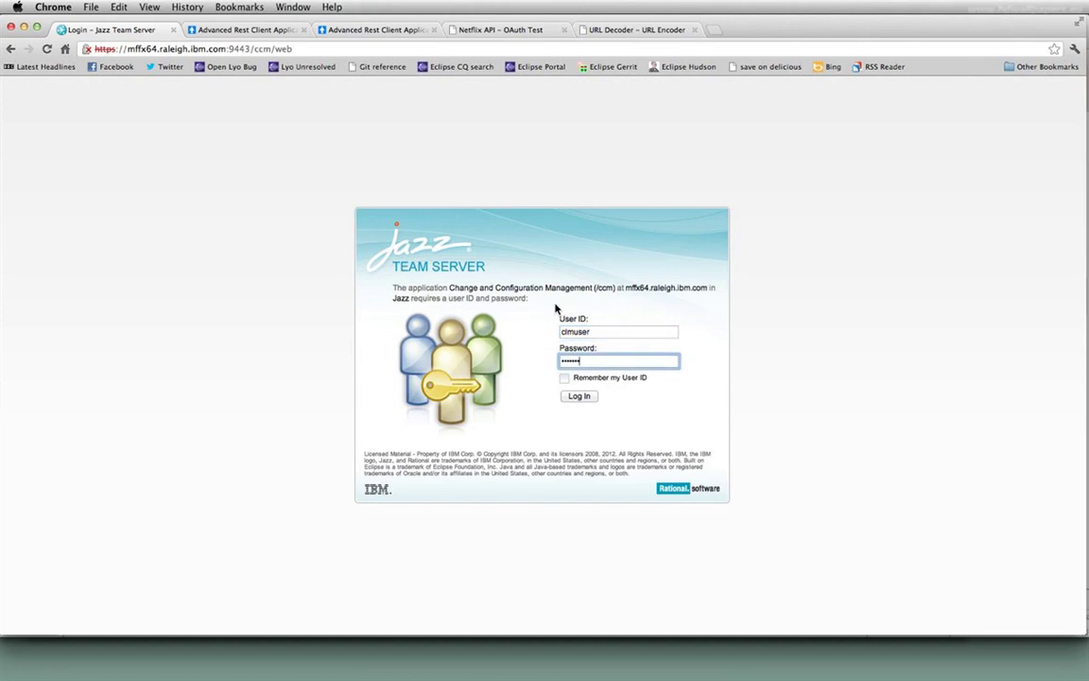
pyautogui.press('Return')
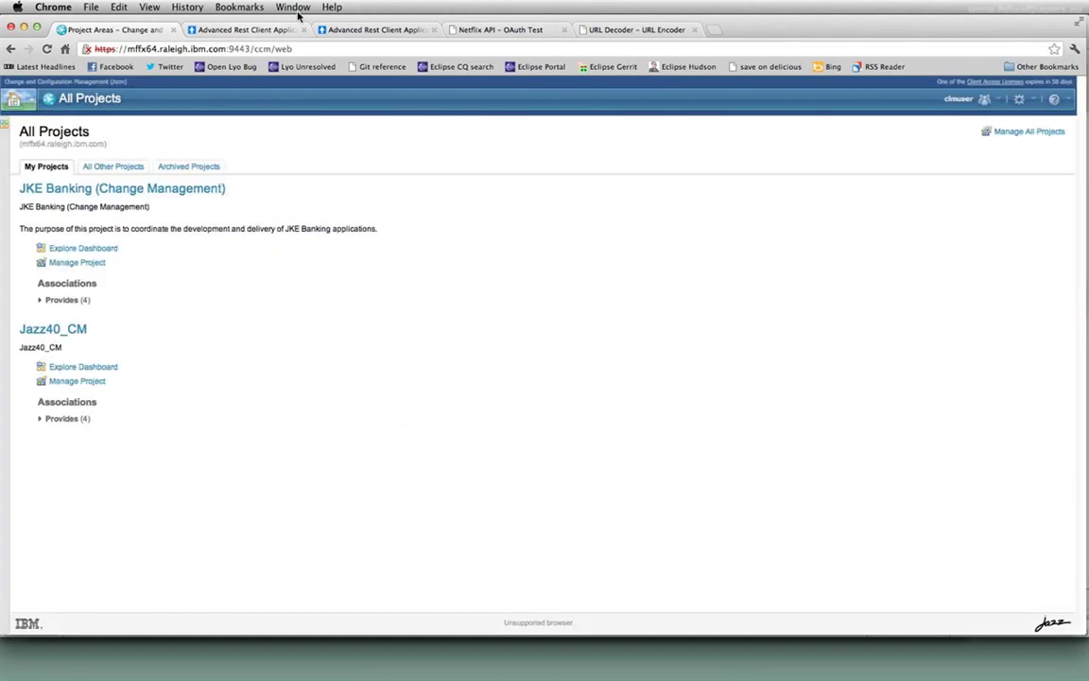
pyautogui.click(261, 30)
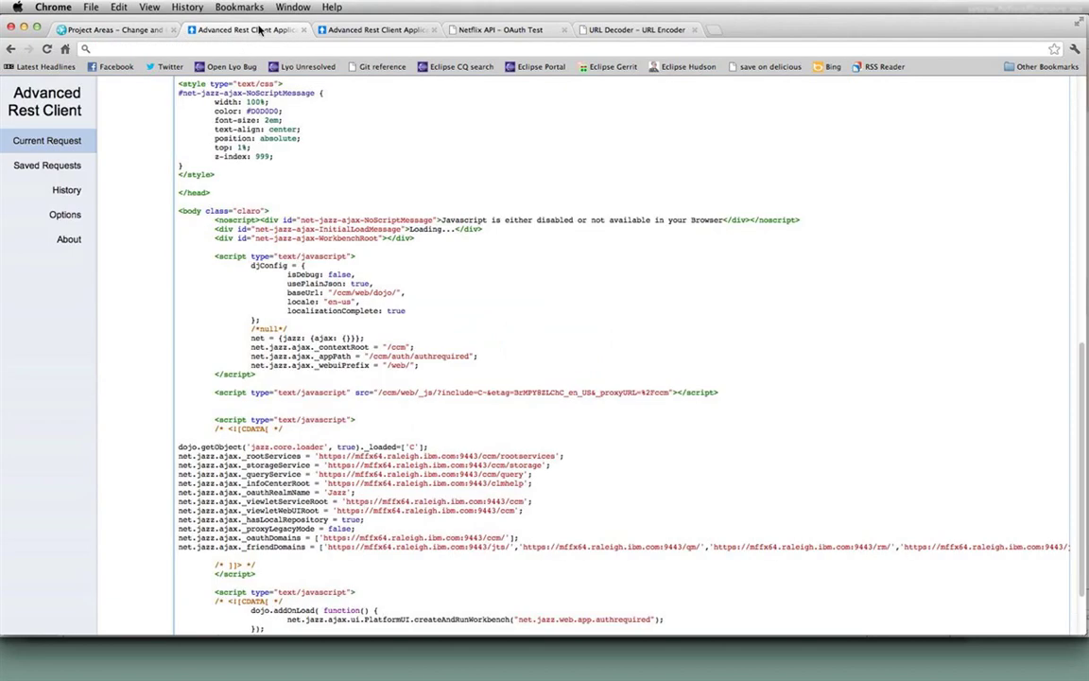
# - Resend the workitems catalog request now that the session is logged in
pyautogui.scroll(15, 754, 280)
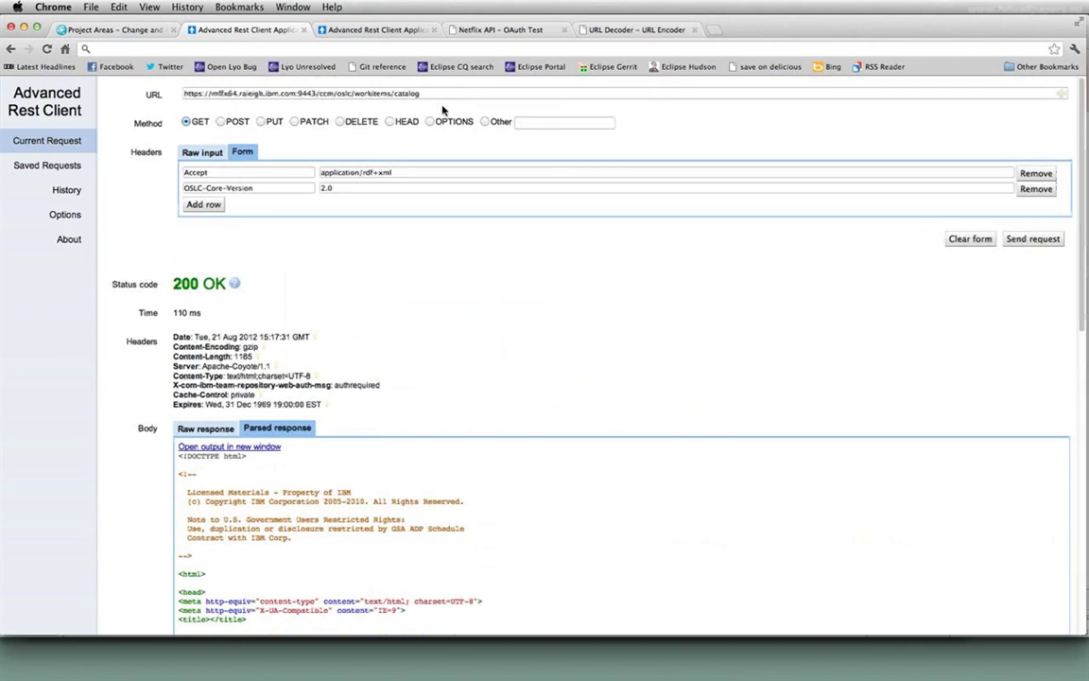
pyautogui.click(1033, 238)
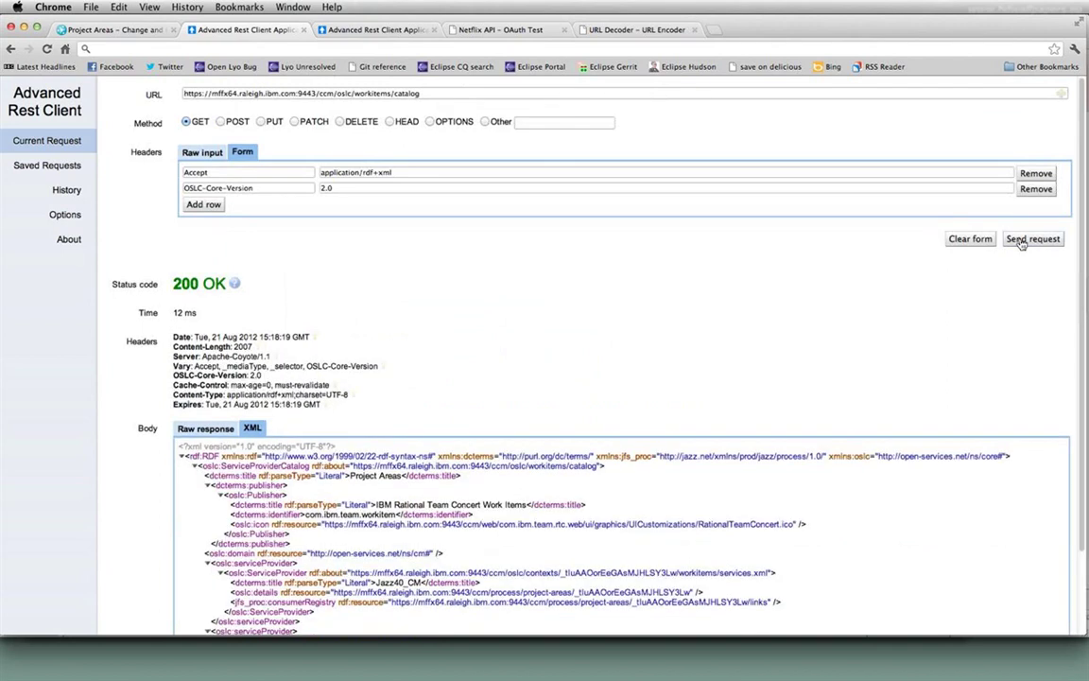
pyautogui.scroll(-2, 527, 431)
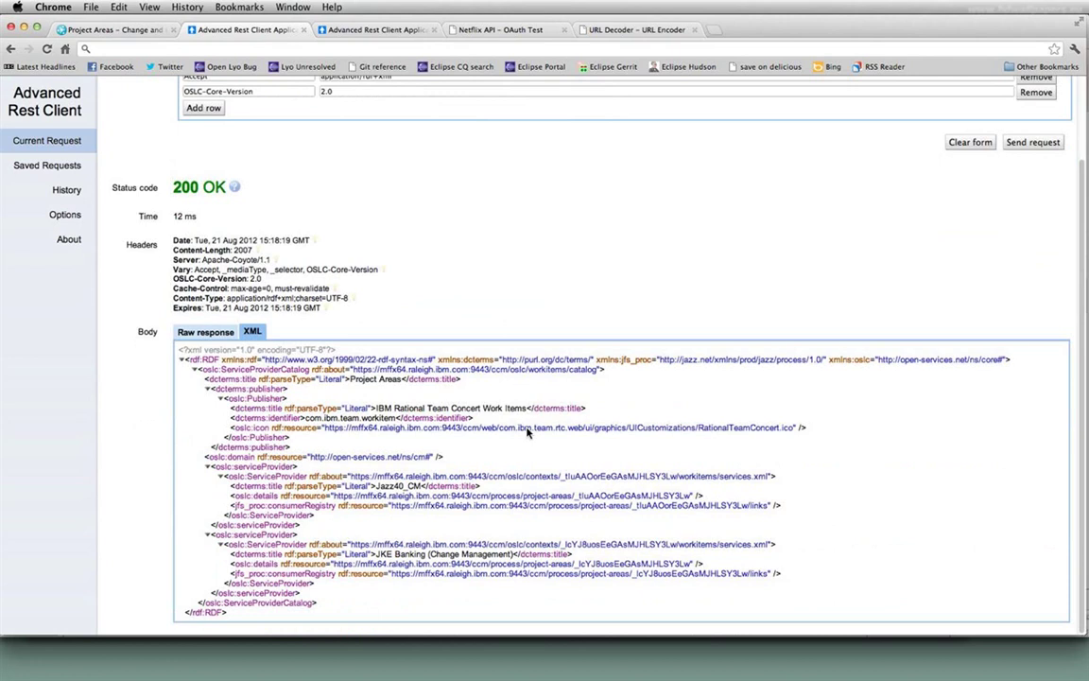
# - Highlight the Jazz40_CM and JKE Banking (Change Management) titles, then select JKE Banking's rdf:about URL
pyautogui.moveTo(376, 485); pyautogui.dragTo(421, 486)
pyautogui.click(431, 554)
pyautogui.moveTo(376, 554); pyautogui.dragTo(515, 554)
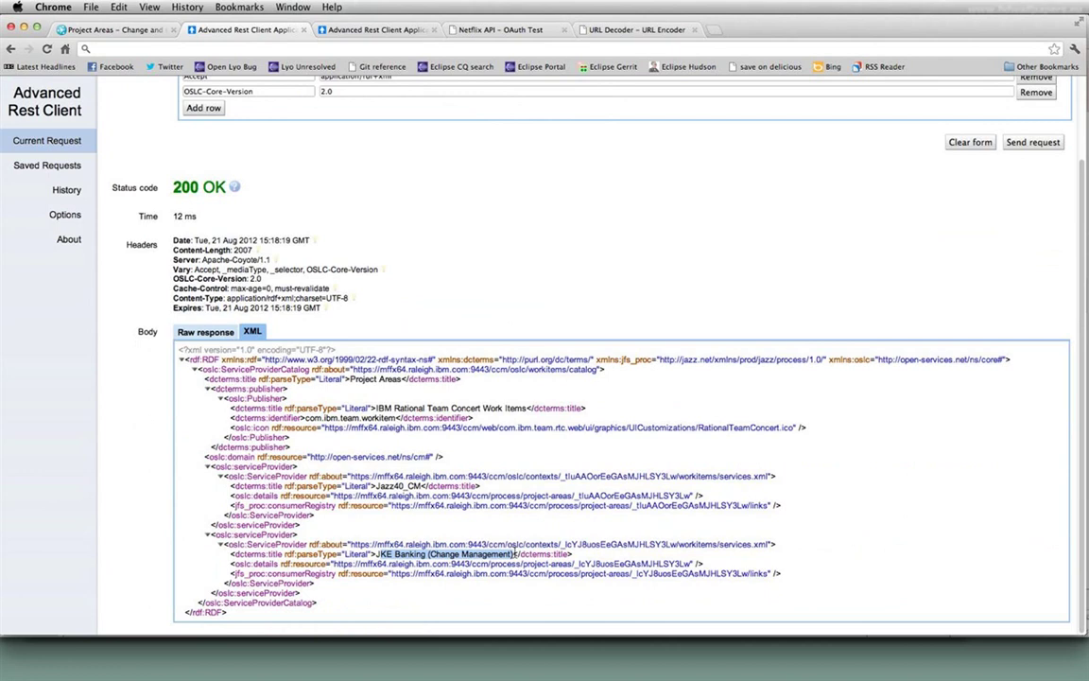
pyautogui.click(356, 552)
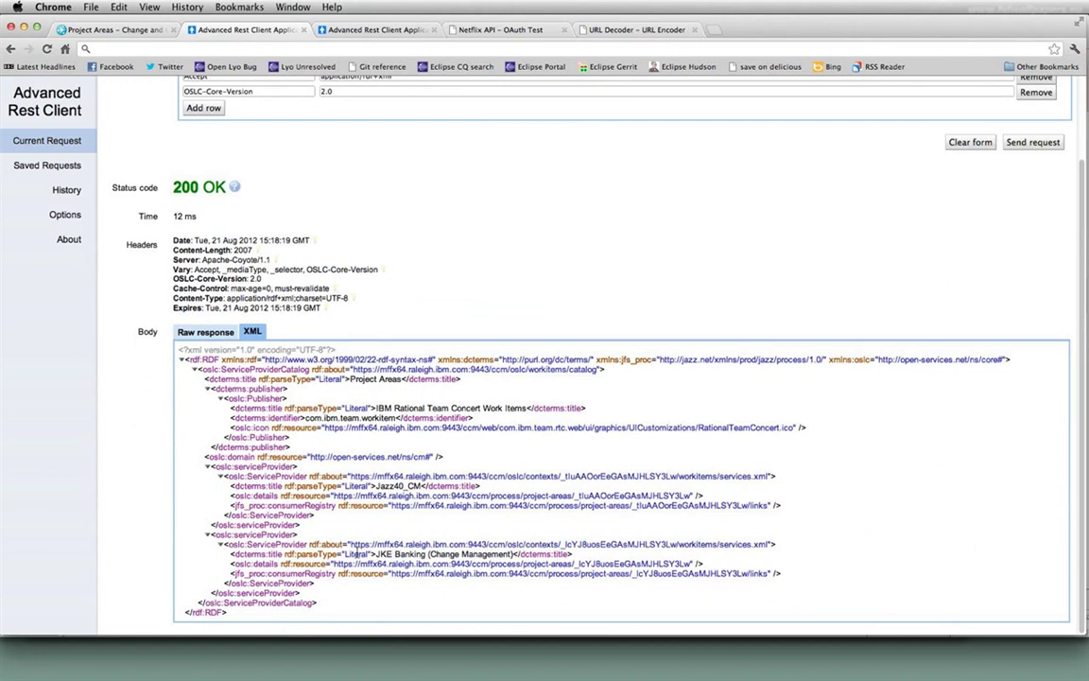
pyautogui.moveTo(350, 545); pyautogui.dragTo(767, 543)
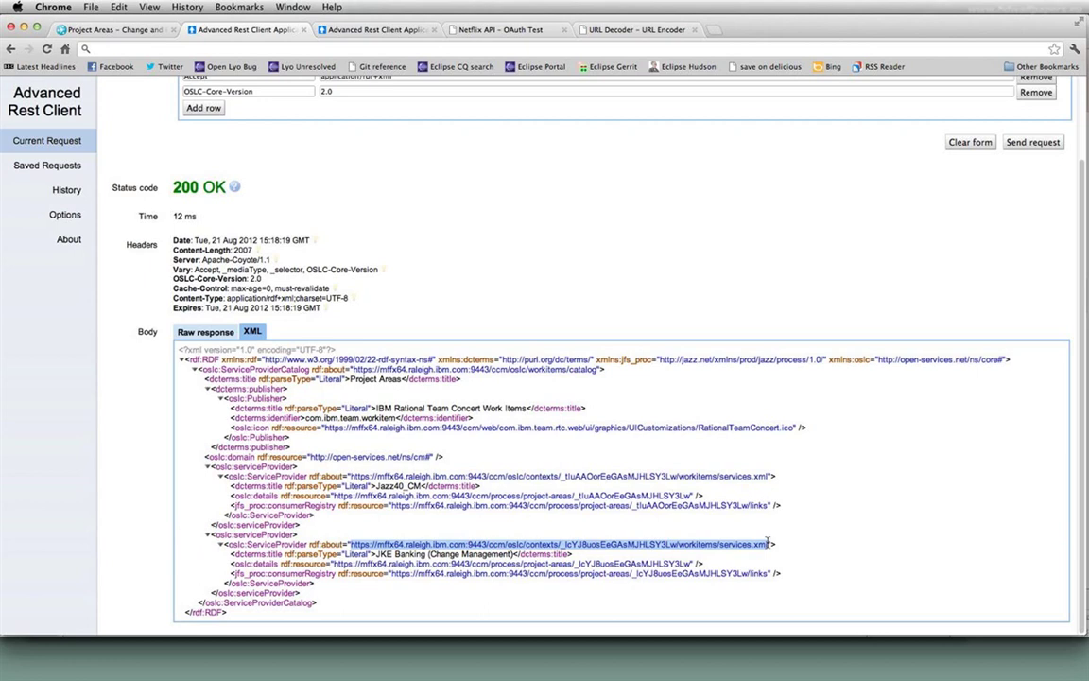
# - Copy the JKE Banking services.xml URL and paste it over the request URL
pyautogui.rightClick(561, 444)
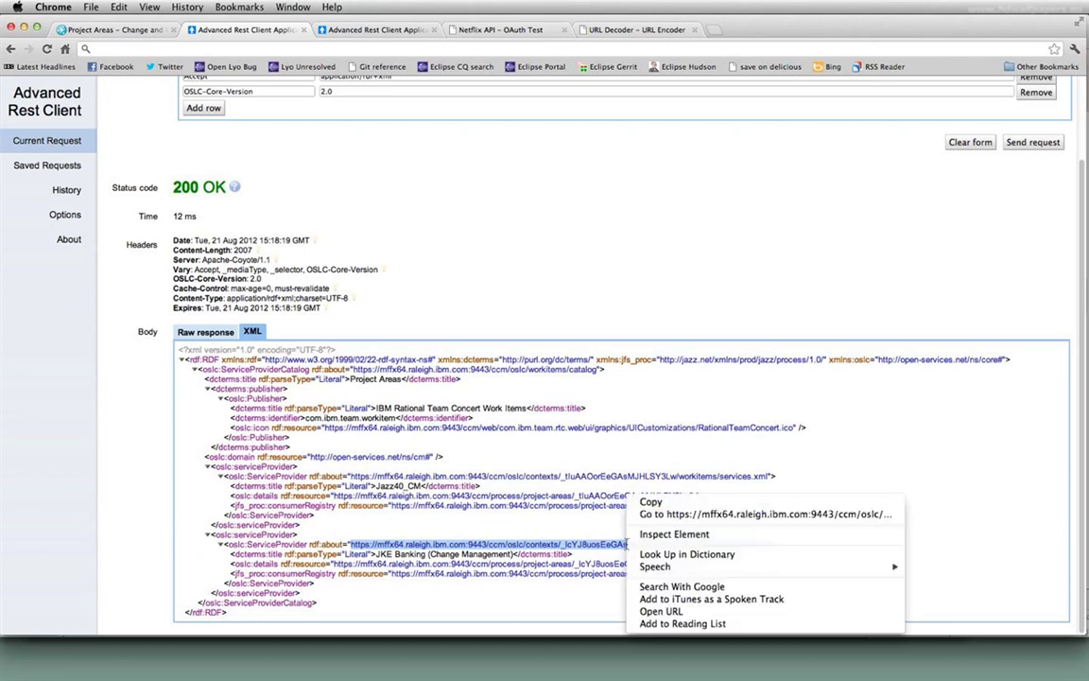
pyautogui.click(615, 454)
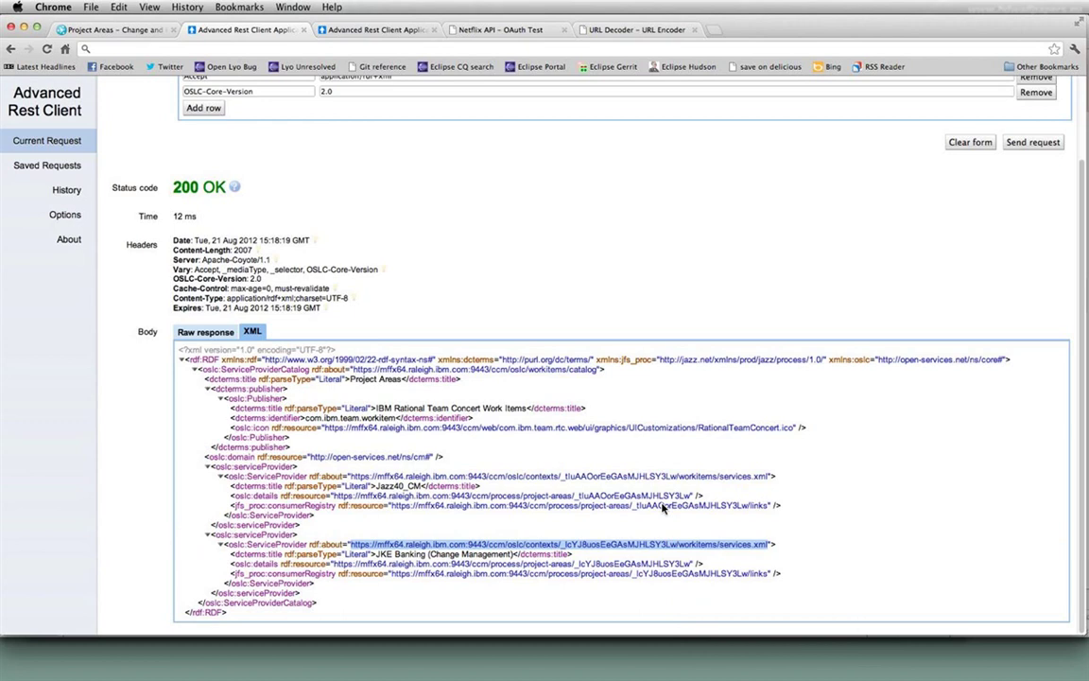
pyautogui.scroll(2, 459, 347)
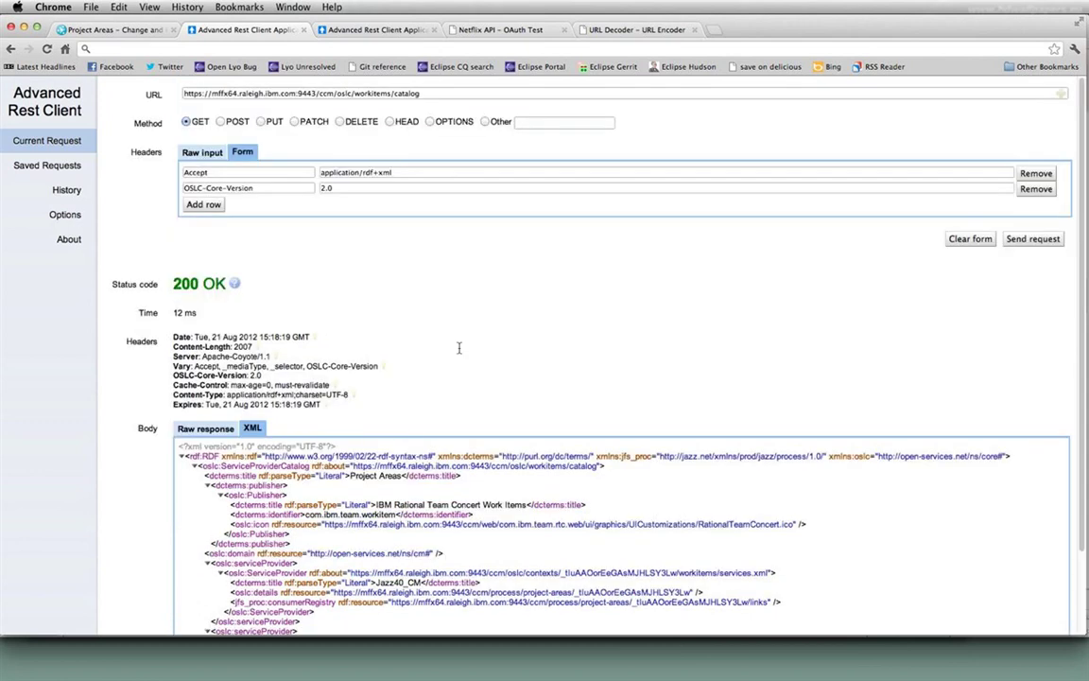
pyautogui.moveTo(421, 92); pyautogui.dragTo(184, 100)
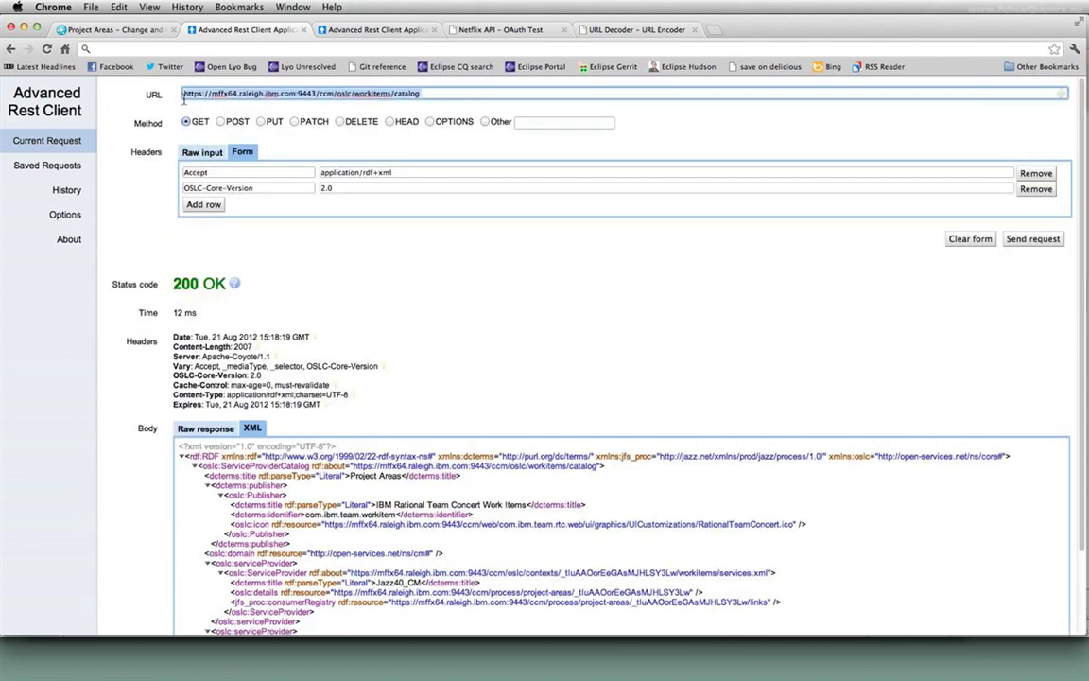
pyautogui.hotkey('ctrl', 'v')
pyautogui.click(857, 276)
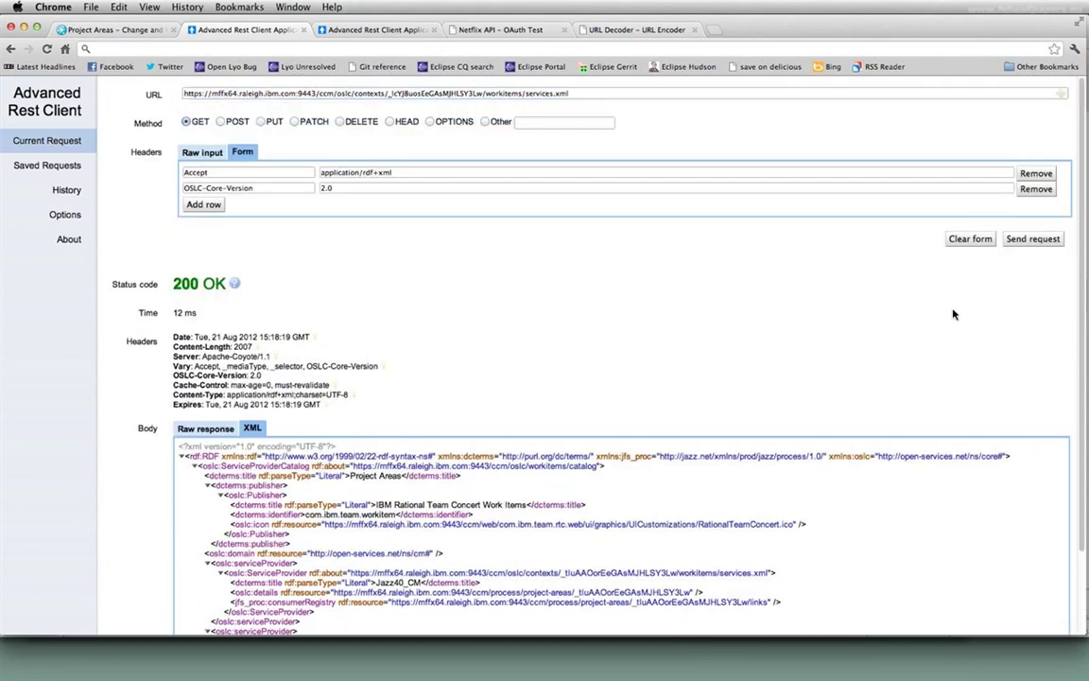
# - Re-send the services.xml request and scroll through the returned XML body
pyautogui.click(1017, 242)
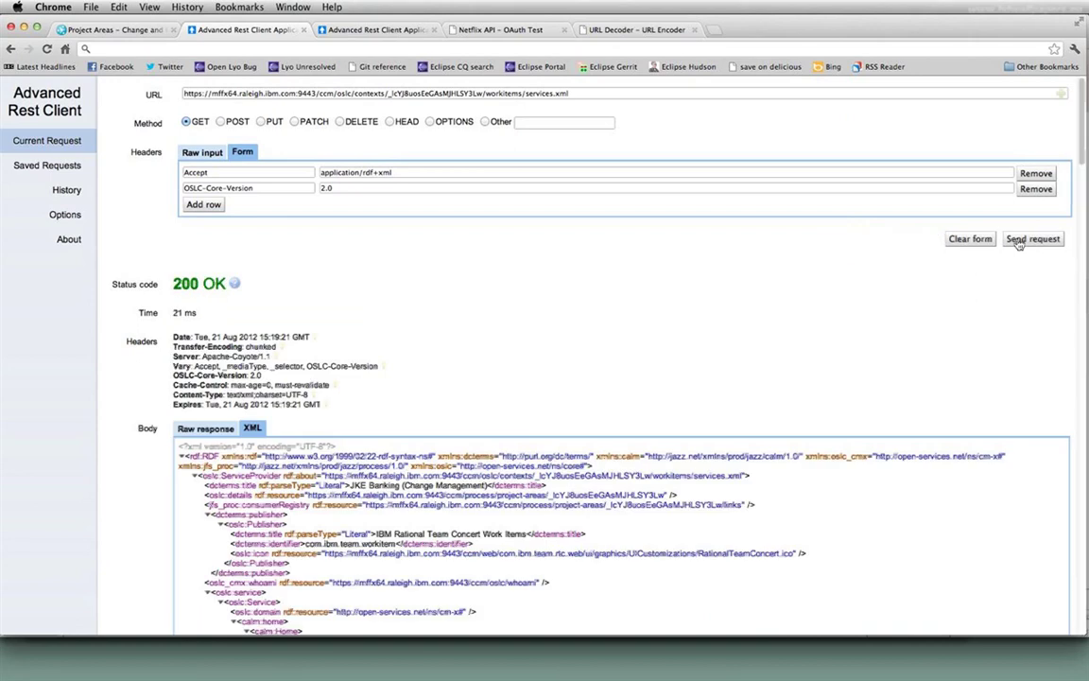
pyautogui.scroll(-5, 676, 450)
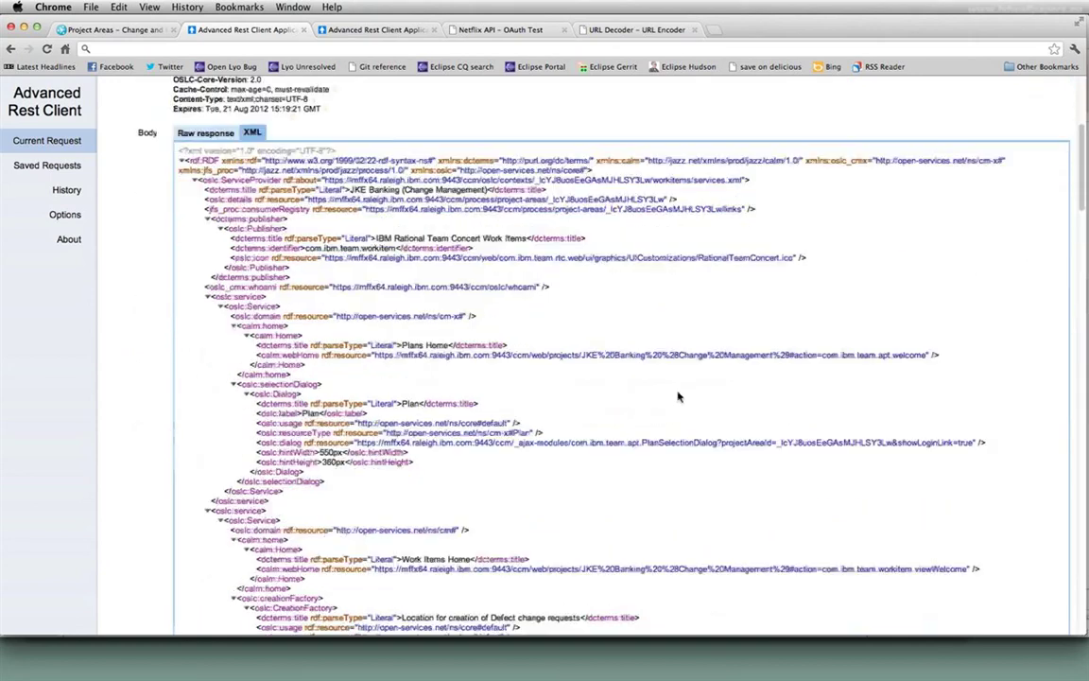
pyautogui.scroll(1, 649, 352)
pyautogui.scroll(-2, 646, 350)
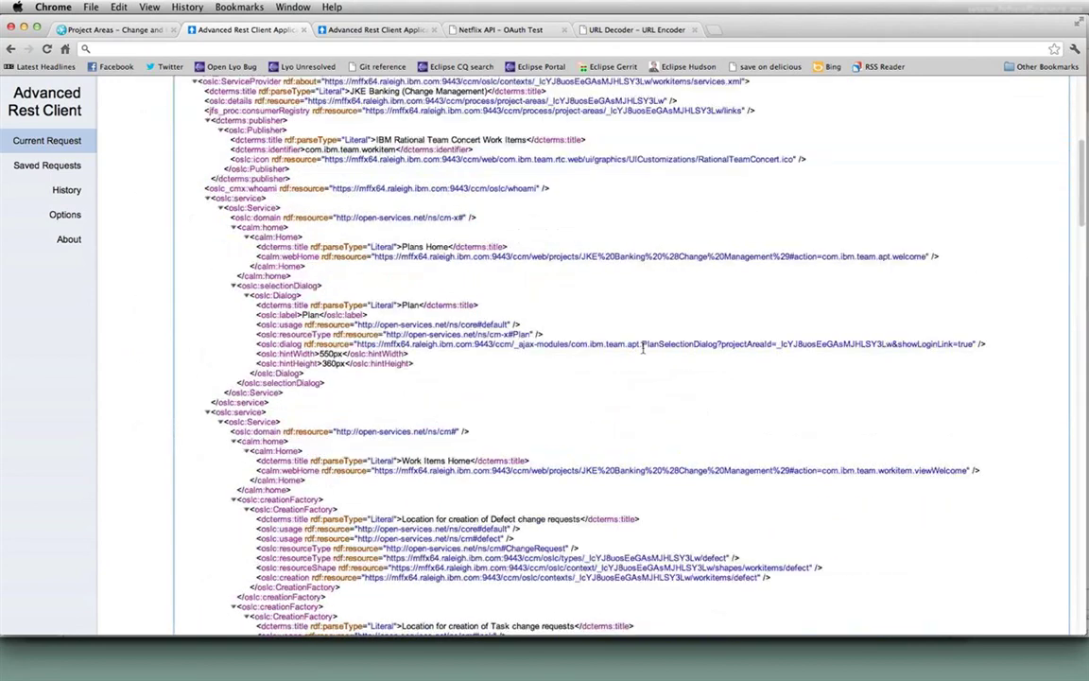
pyautogui.scroll(2, 643, 348)
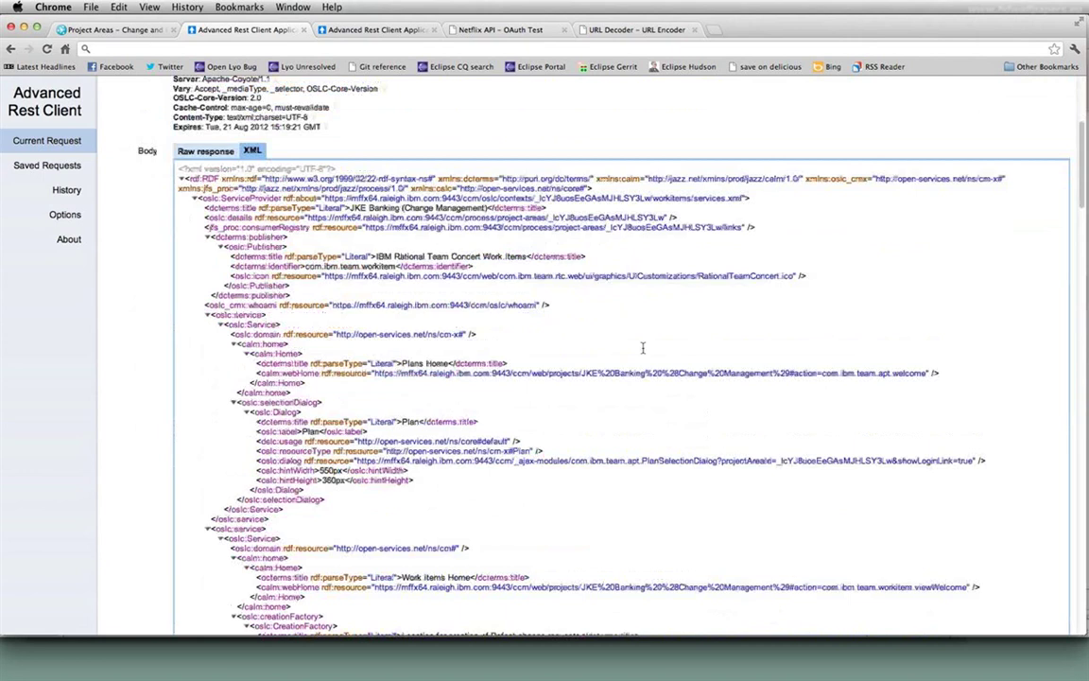
pyautogui.scroll(-1, 643, 348)
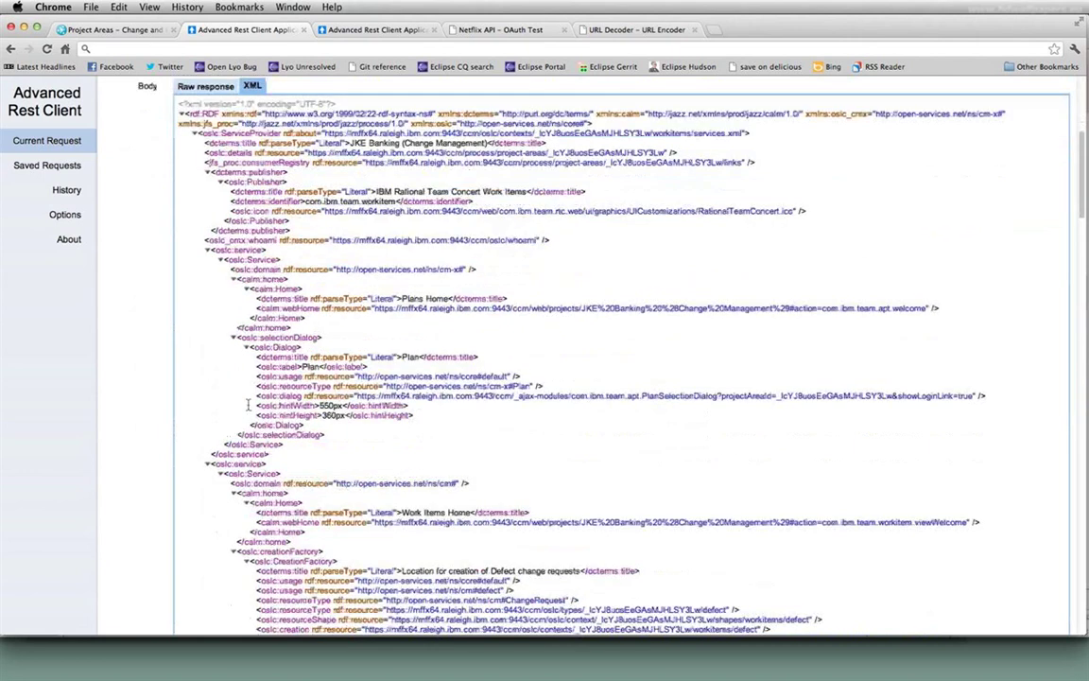
# - Highlight the oslc:service tag and its cm-x domain, then collapse that first service block
pyautogui.doubleClick(238, 249)
pyautogui.click(343, 274)
pyautogui.doubleClick(366, 273)
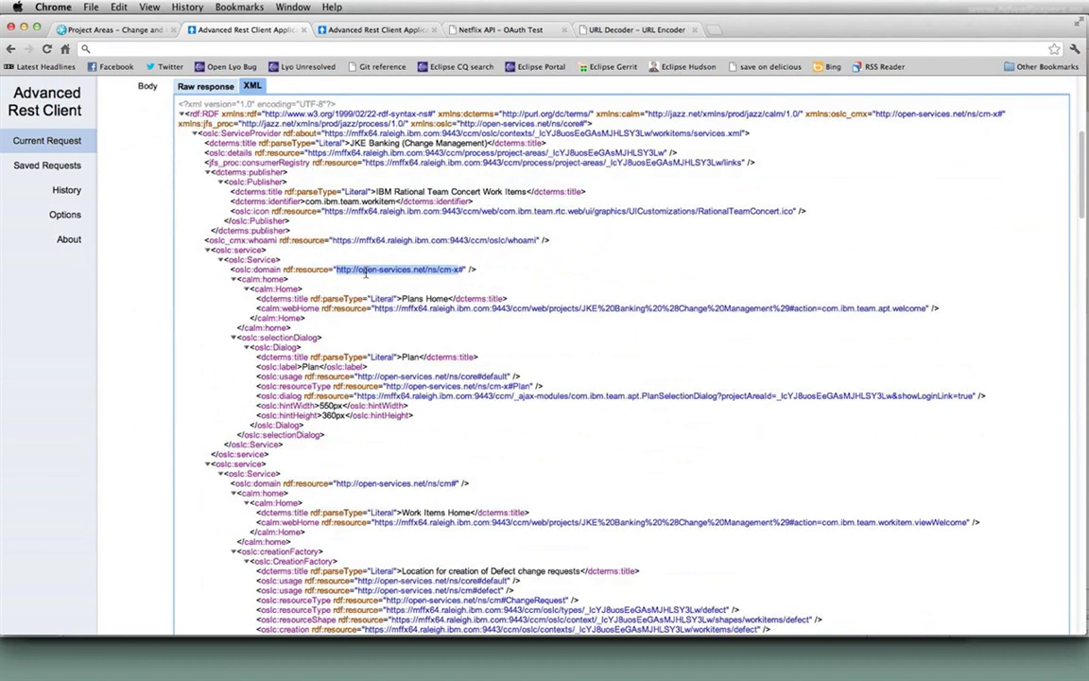
pyautogui.click(208, 251)
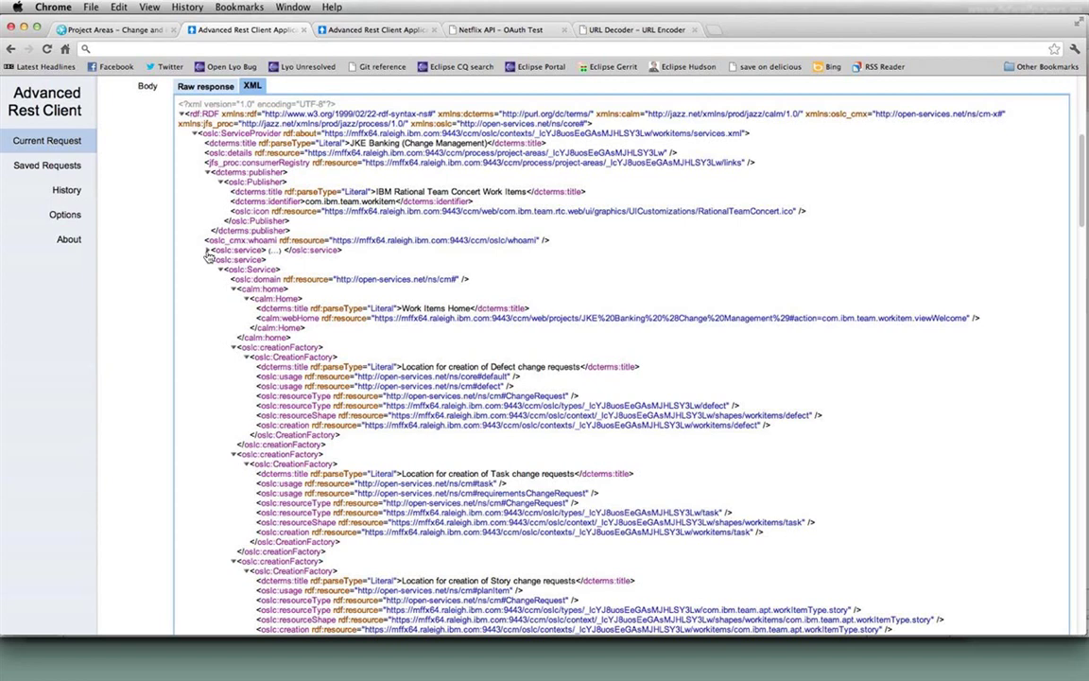
pyautogui.scroll(-3, 223, 280)
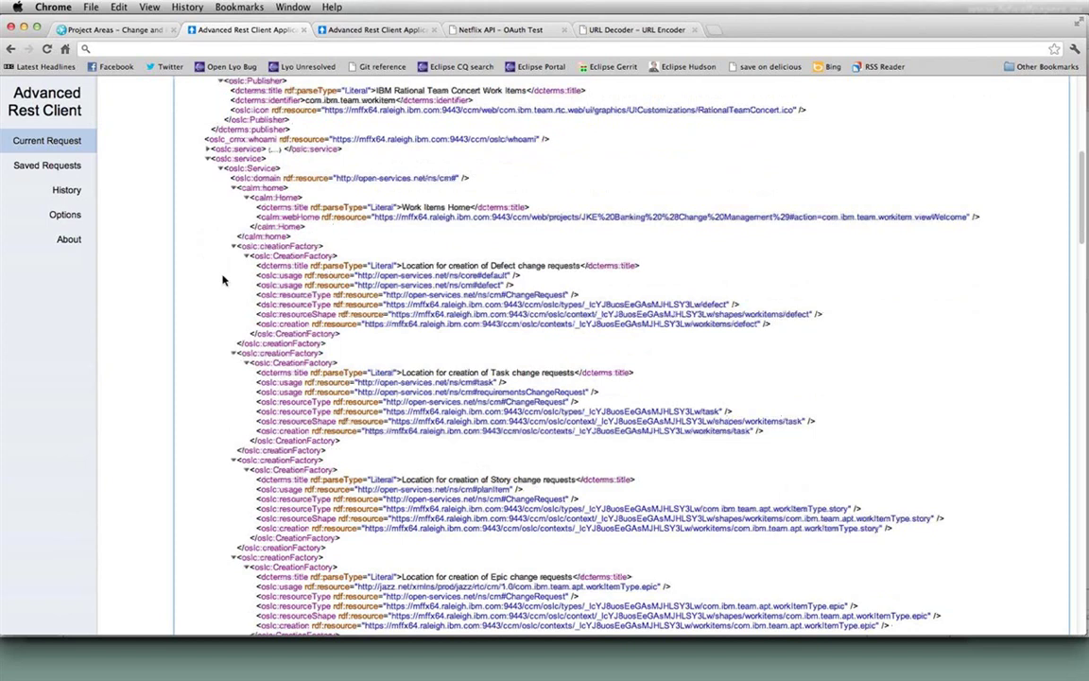
pyautogui.scroll(-5, 225, 265)
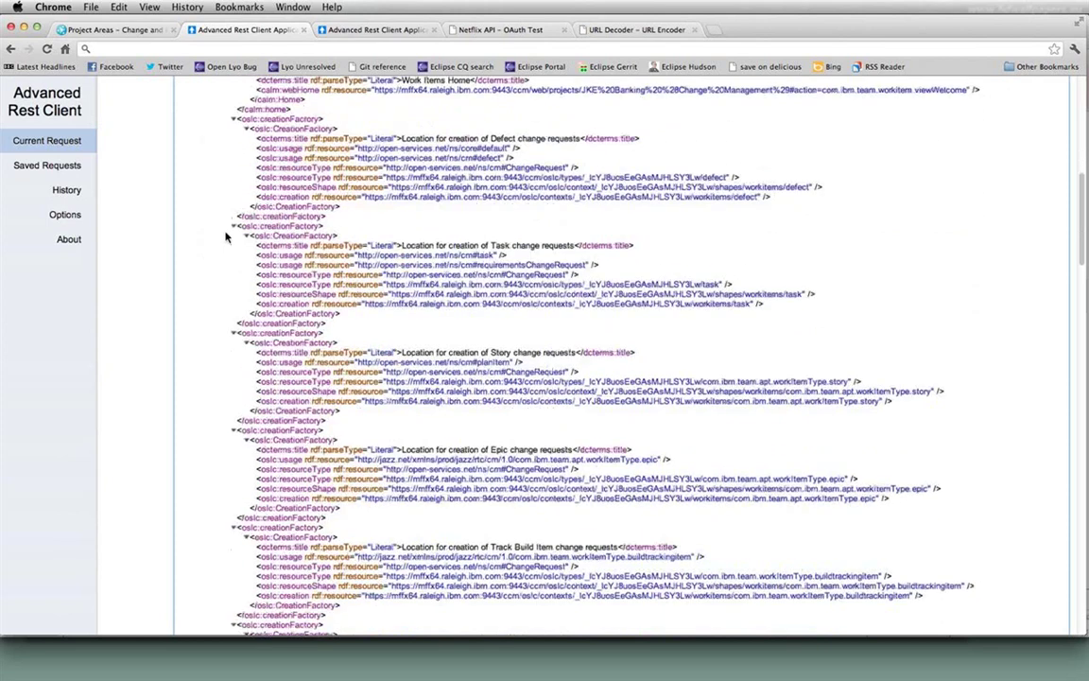
pyautogui.scroll(-1, 229, 234)
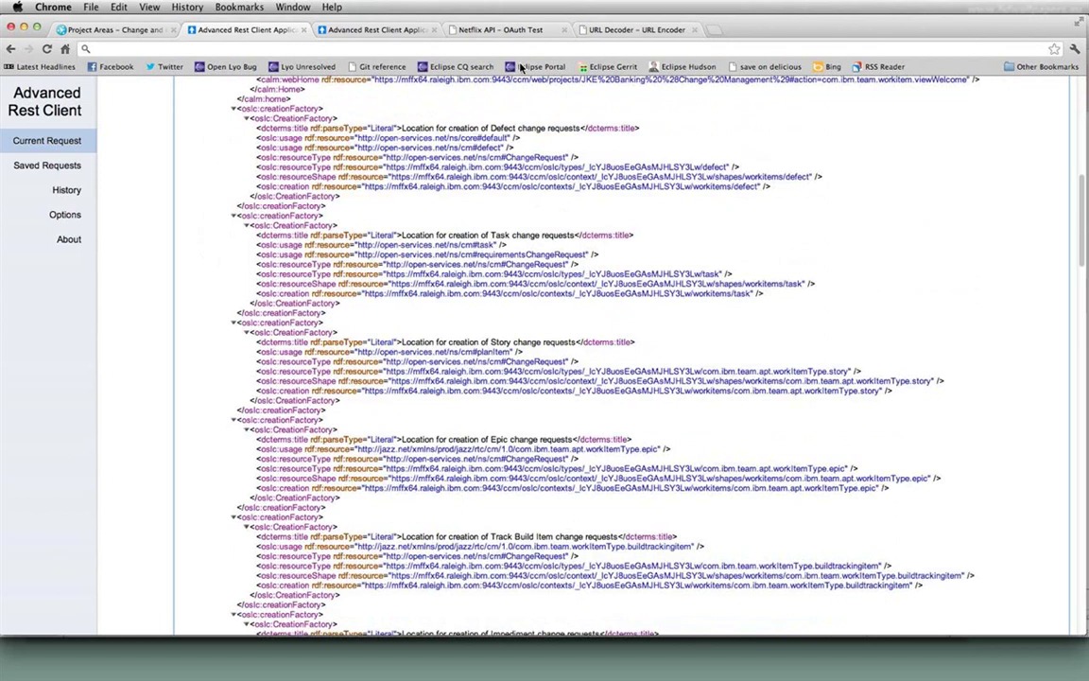
pyautogui.doubleClick(488, 147)
pyautogui.doubleClick(484, 245)
pyautogui.doubleClick(493, 351)
pyautogui.moveTo(364, 187); pyautogui.dragTo(761, 186)
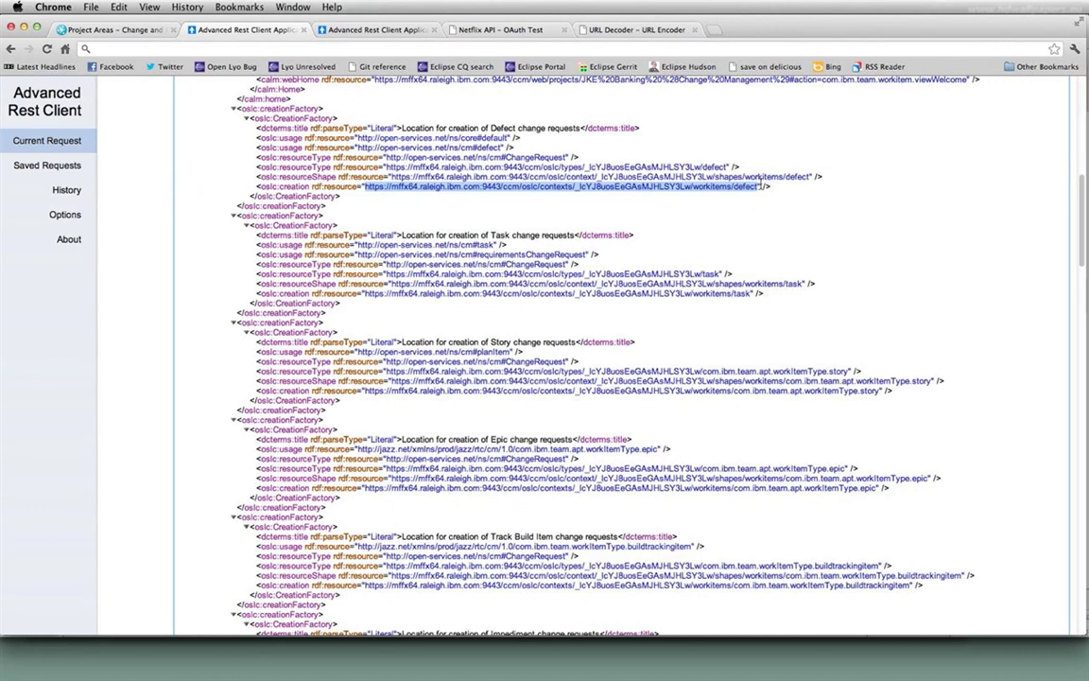
pyautogui.click(761, 185)
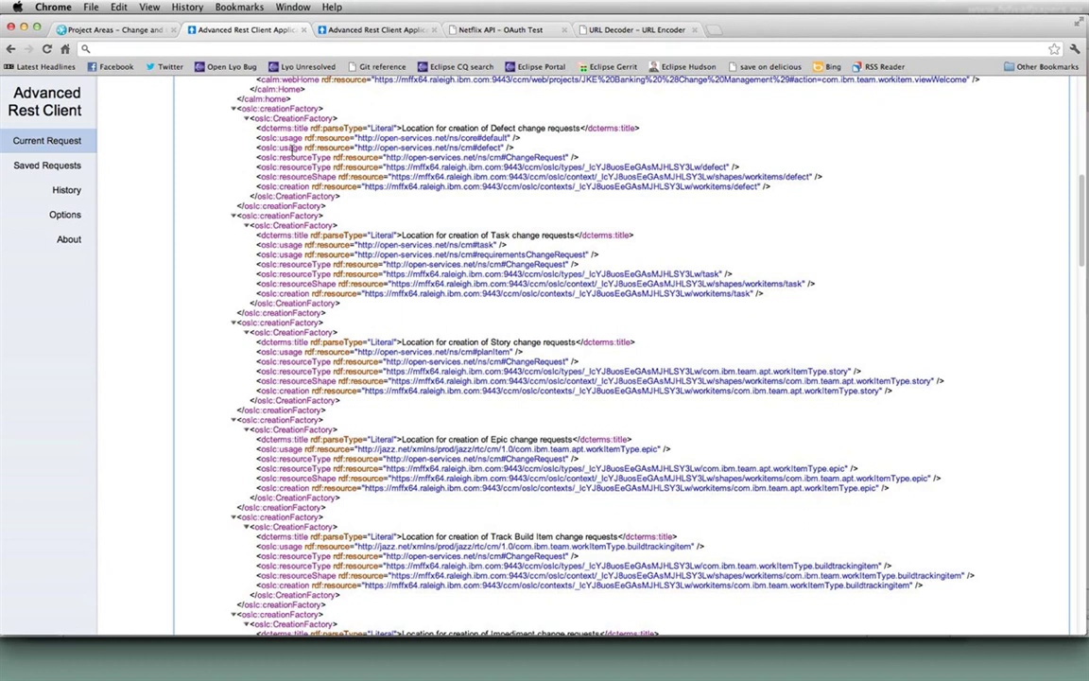
pyautogui.moveTo(391, 177); pyautogui.dragTo(795, 179)
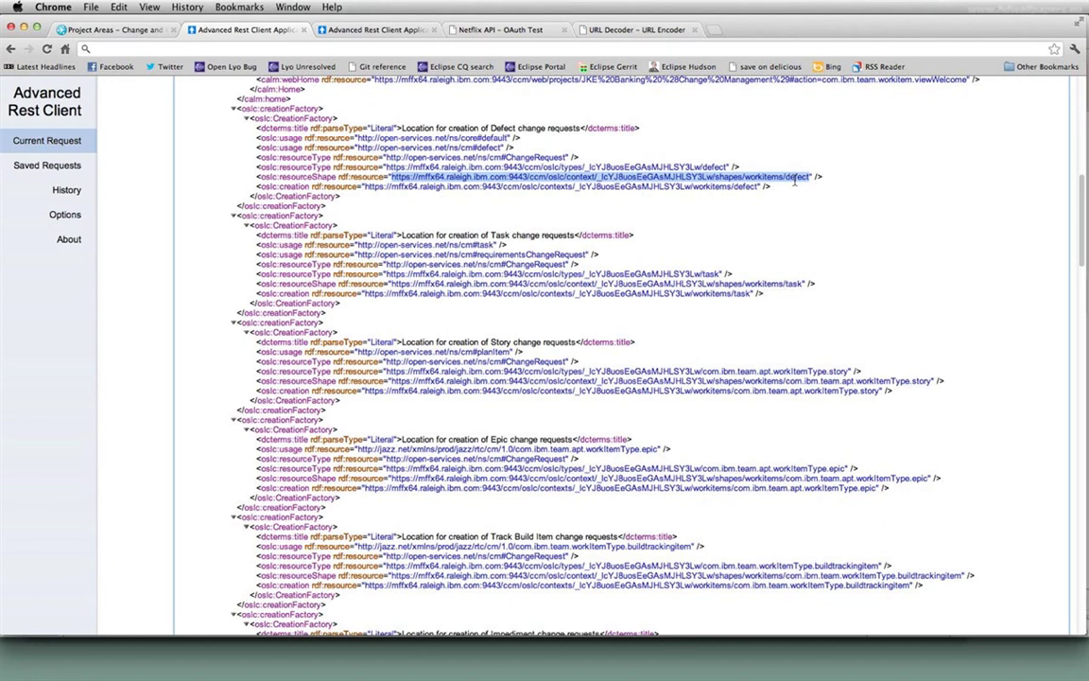
pyautogui.moveTo(759, 186); pyautogui.dragTo(735, 186)
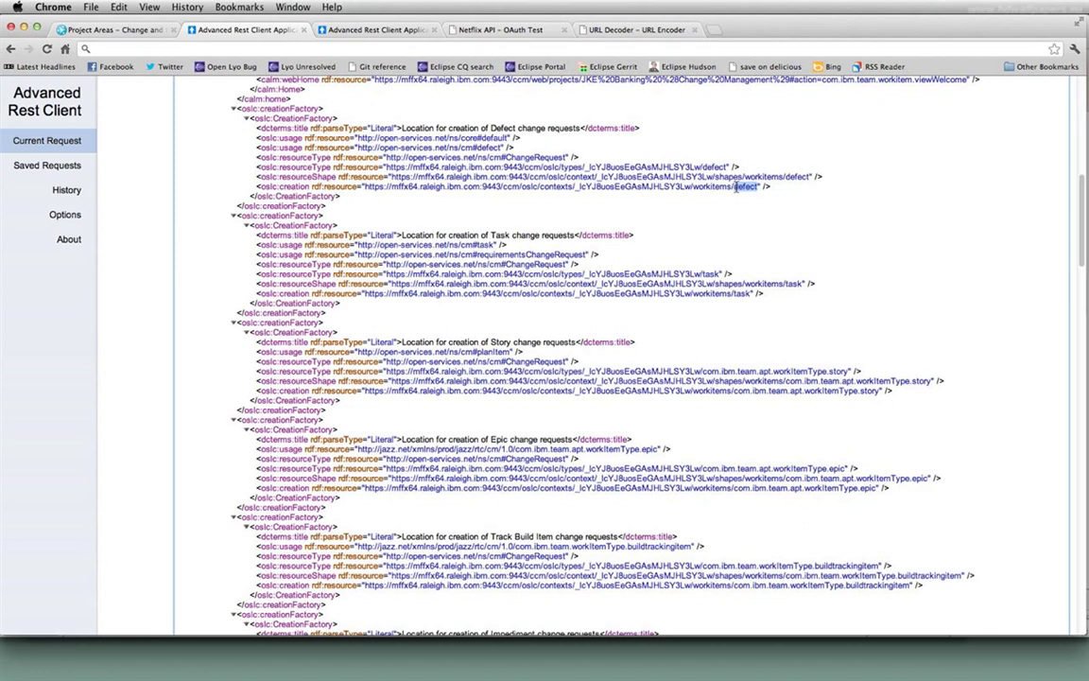
# - Scroll to oslc:queryCapability and highlight its tag, queryBase URL and resourceShape URL
pyautogui.scroll(-2, 669, 258)
pyautogui.scroll(-20, 644, 245)
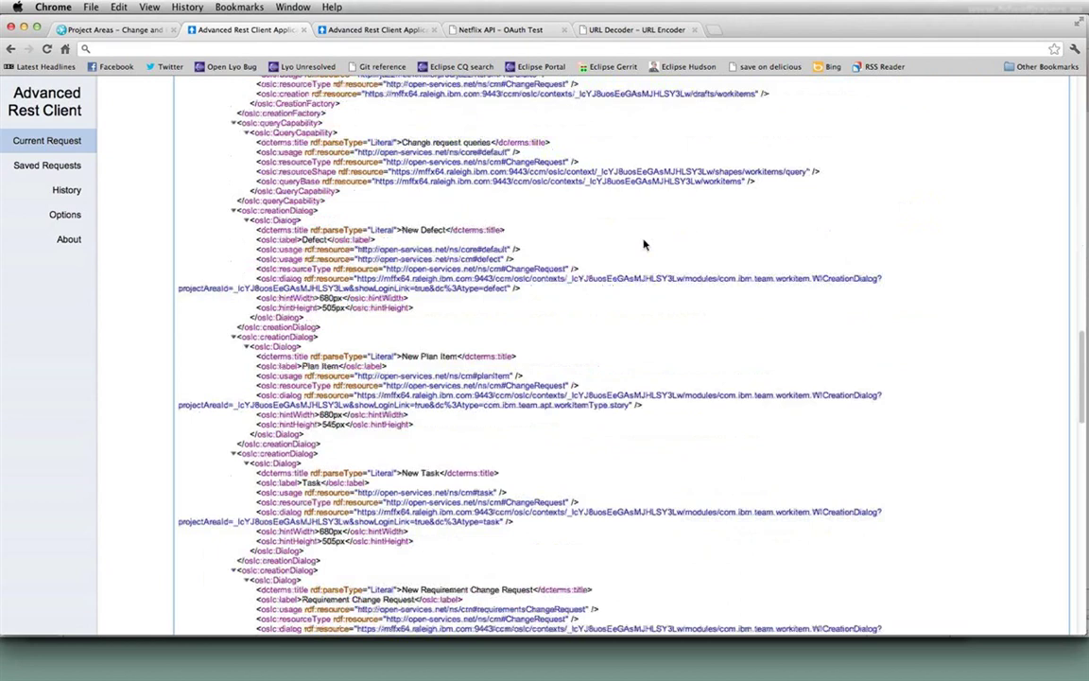
pyautogui.doubleClick(274, 124)
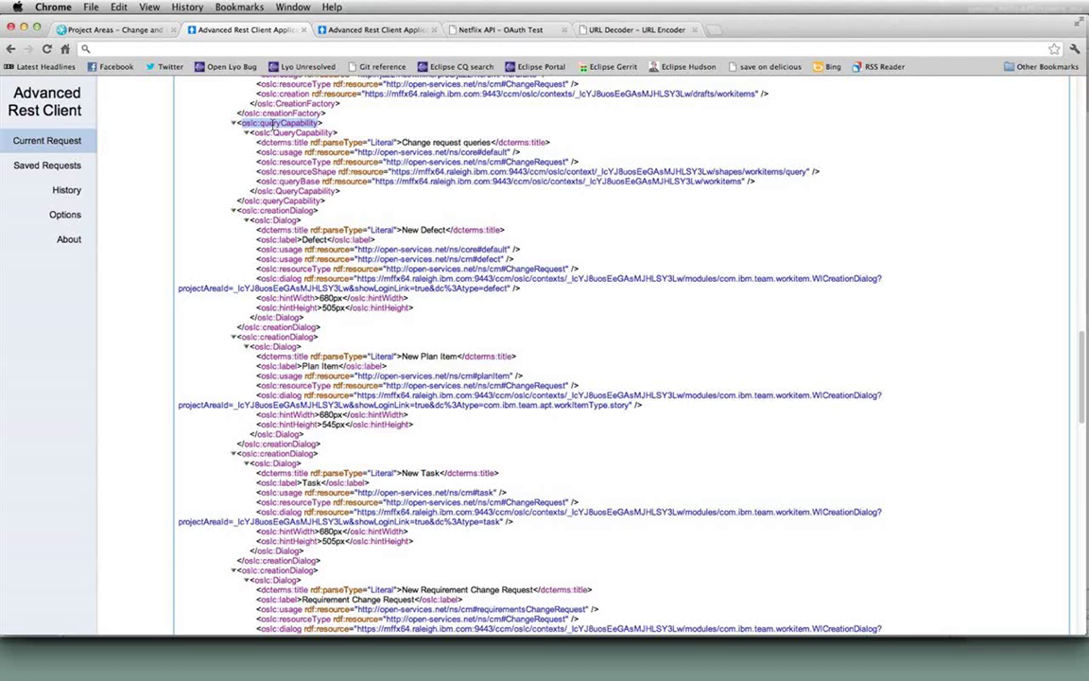
pyautogui.moveTo(375, 181); pyautogui.dragTo(742, 180)
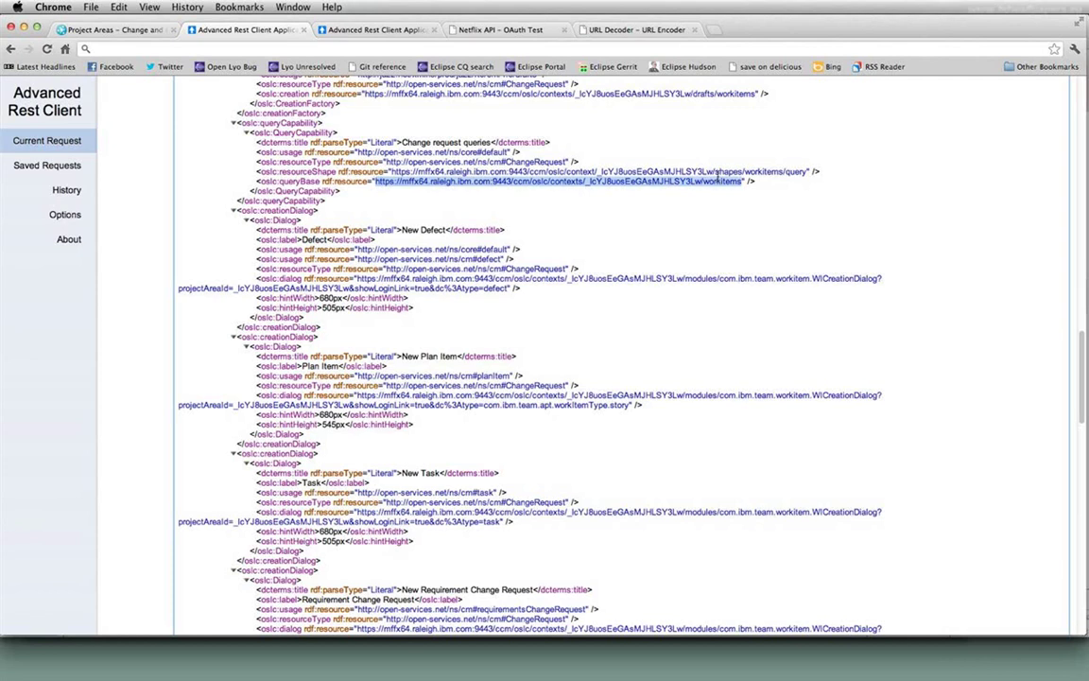
pyautogui.click(452, 179)
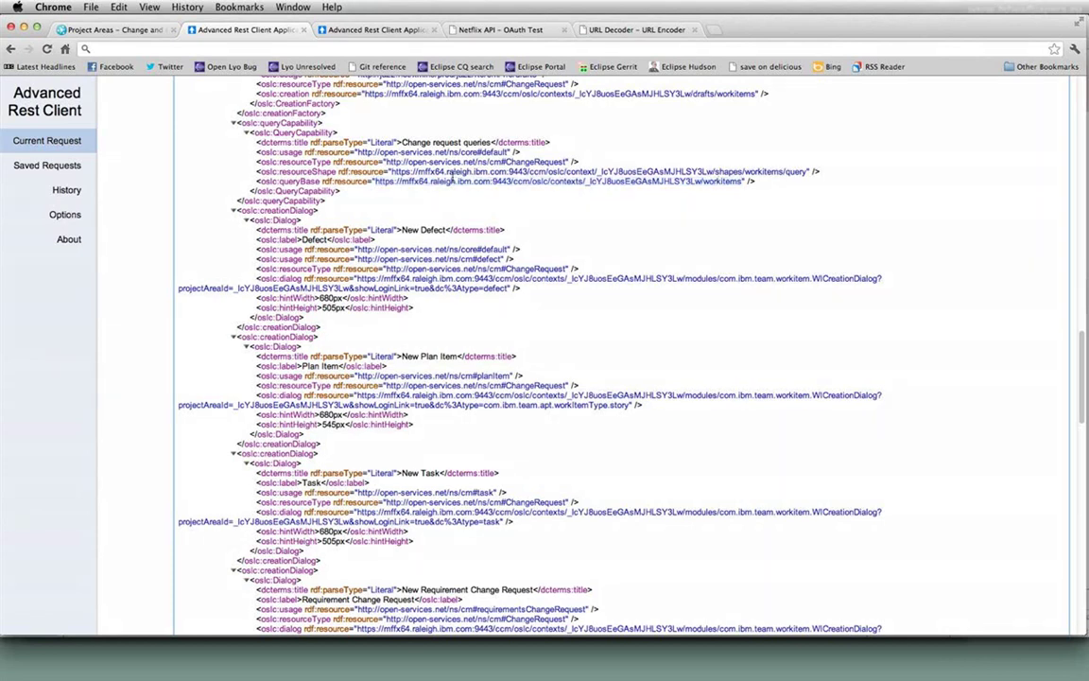
pyautogui.moveTo(392, 172); pyautogui.dragTo(804, 170)
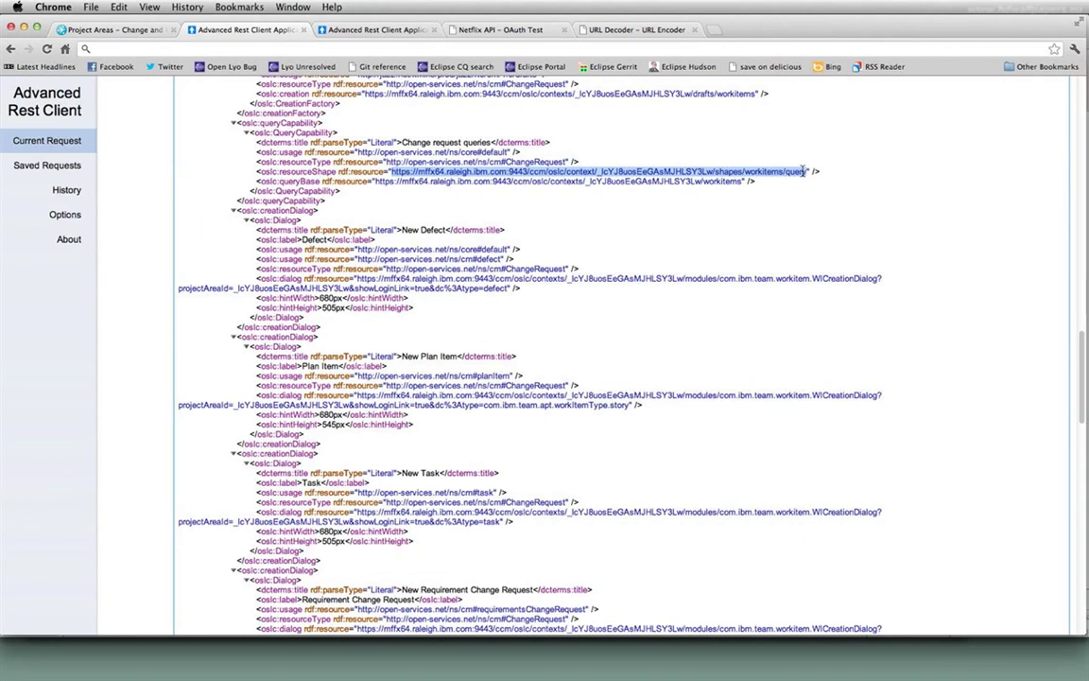
pyautogui.click(825, 333)
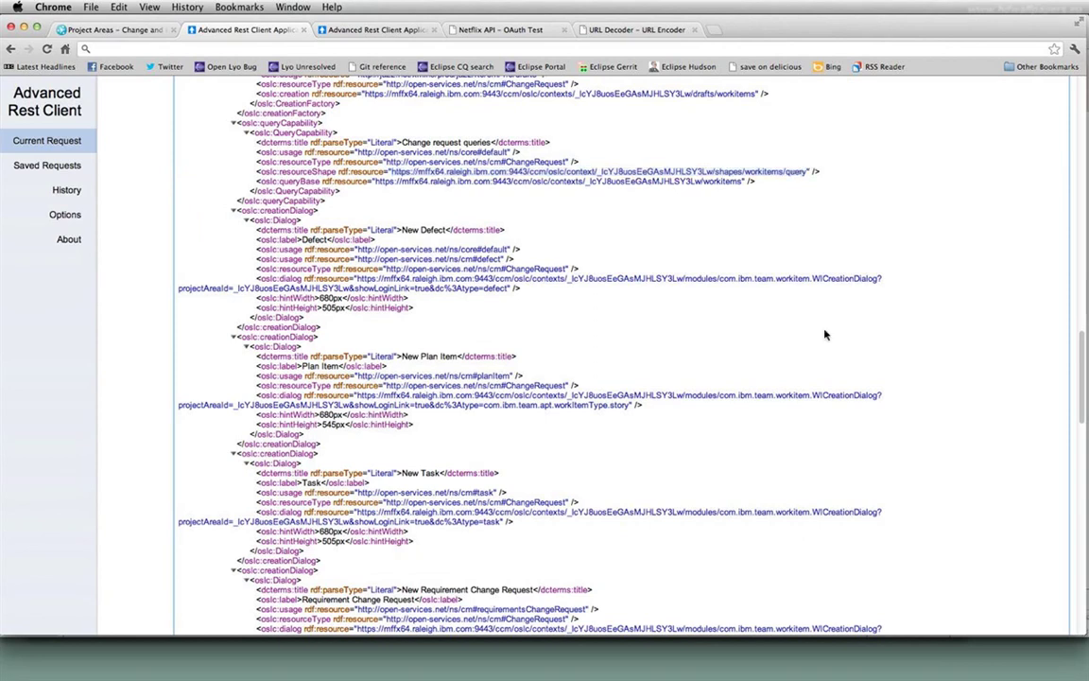
pyautogui.scroll(-2, 569, 309)
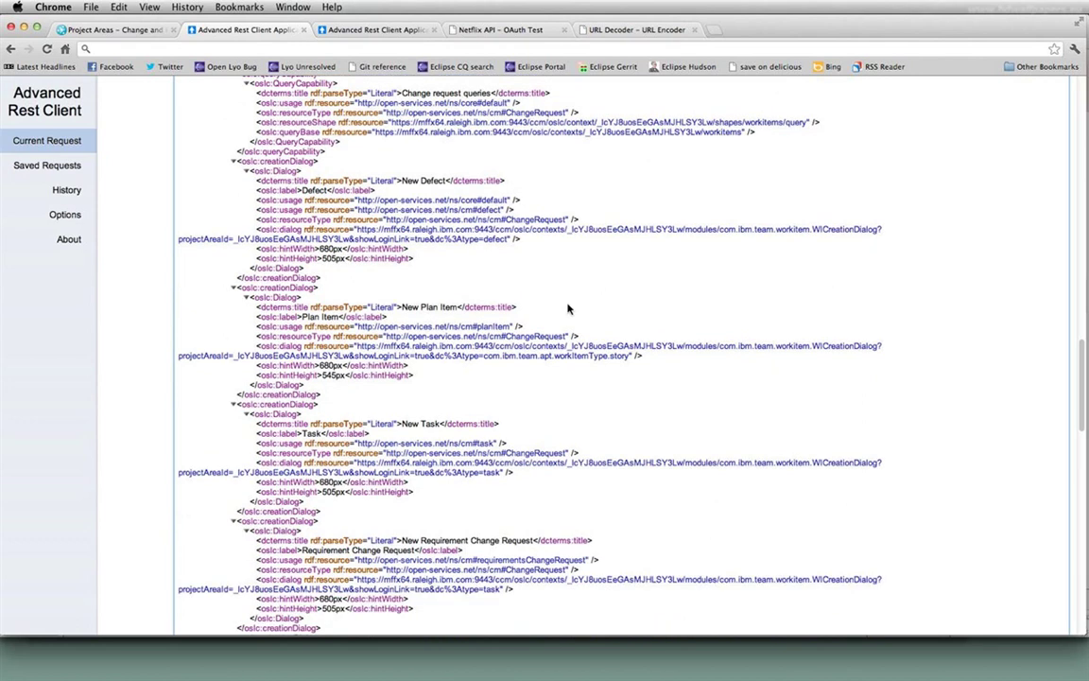
pyautogui.scroll(-3, 568, 309)
pyautogui.scroll(-9, 412, 301)
pyautogui.scroll(-5, 412, 301)
pyautogui.scroll(5, 421, 310)
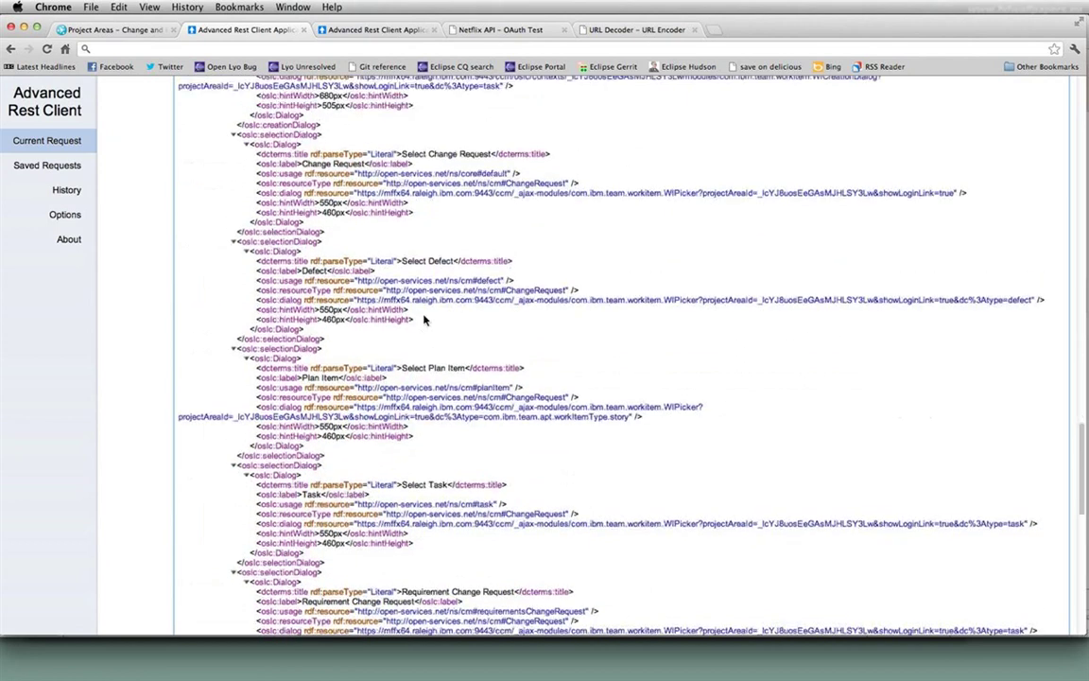
pyautogui.scroll(7, 426, 299)
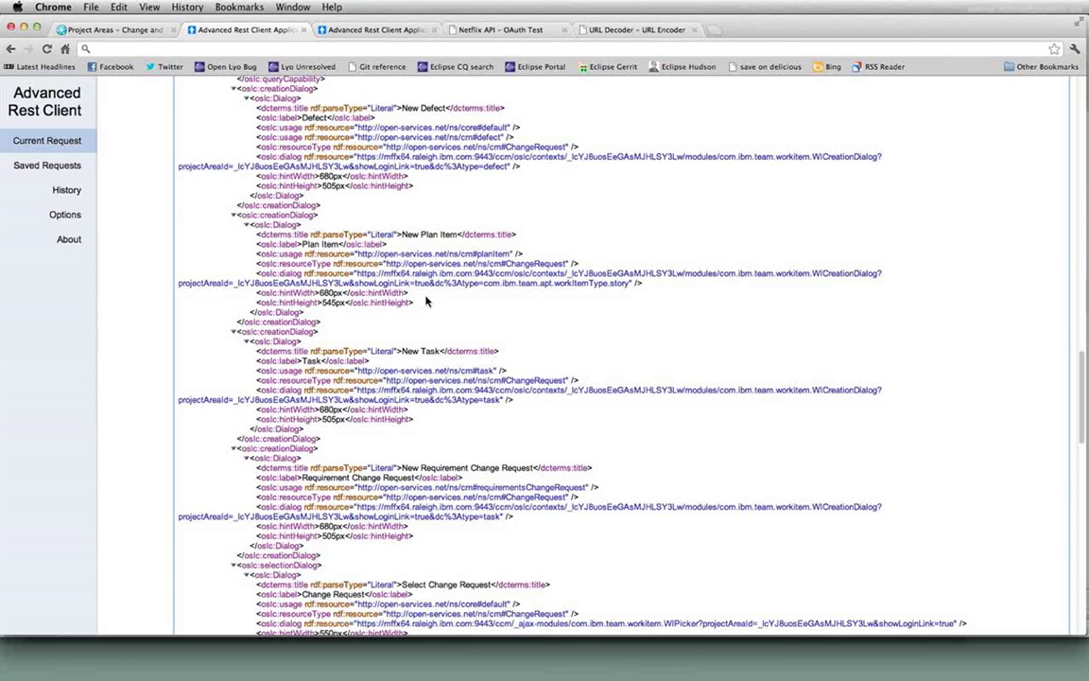
pyautogui.doubleClick(489, 139)
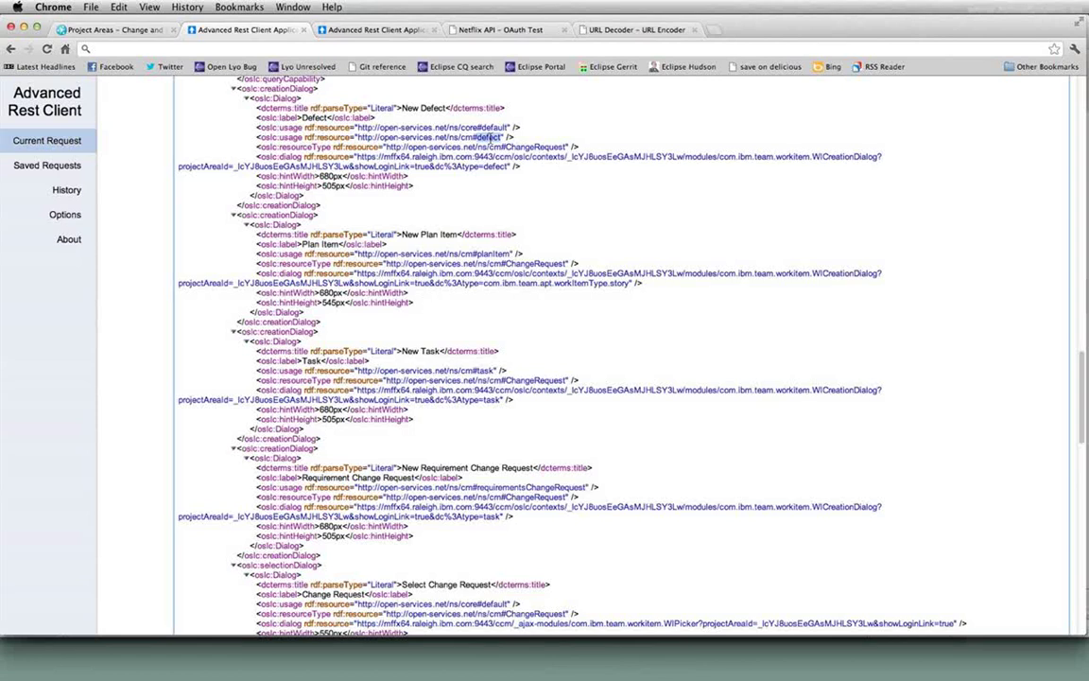
pyautogui.doubleClick(491, 254)
pyautogui.scroll(-5, 610, 333)
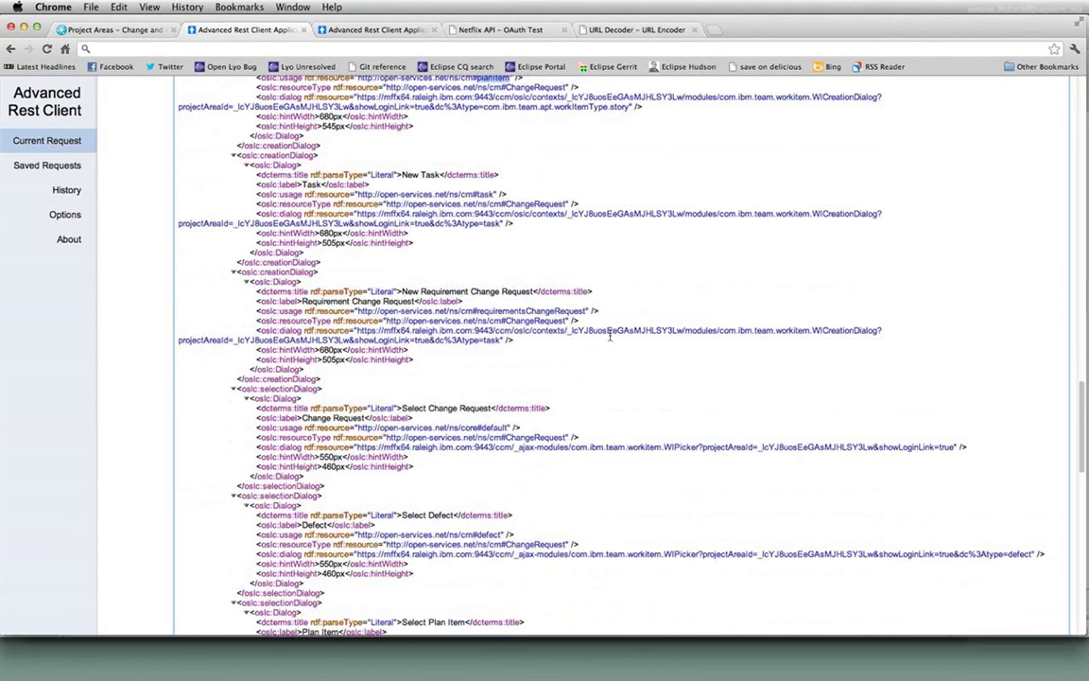
pyautogui.scroll(1, 460, 303)
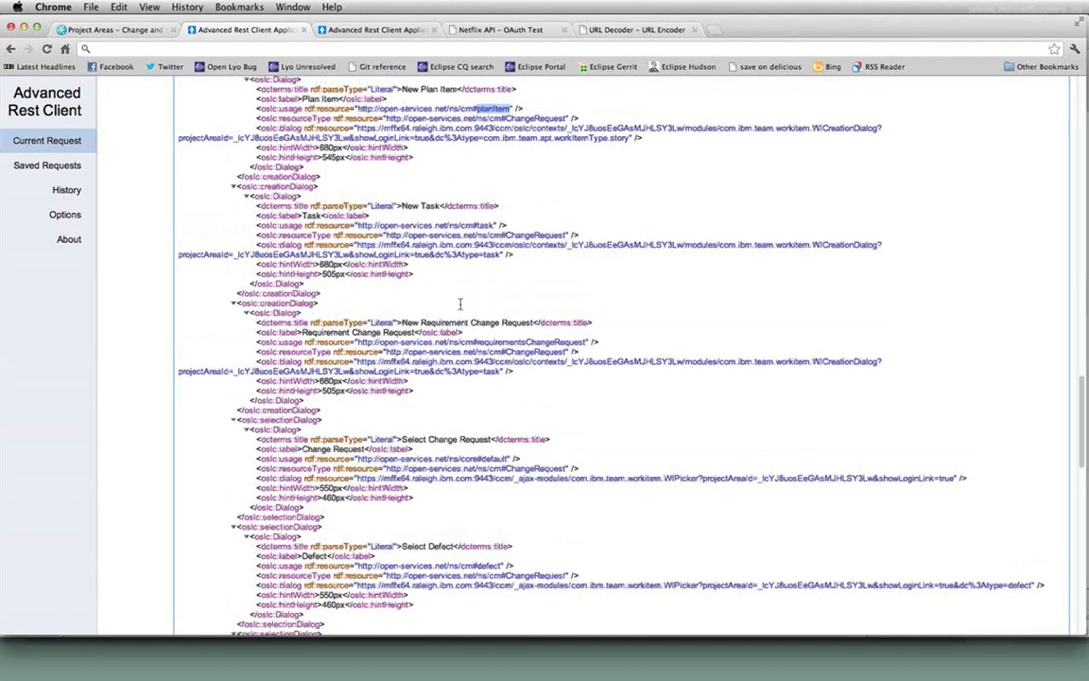
pyautogui.doubleClick(484, 225)
# - Scroll past the filter and rpc entries, then back up to the top of the XML body
pyautogui.scroll(-15, 531, 334)
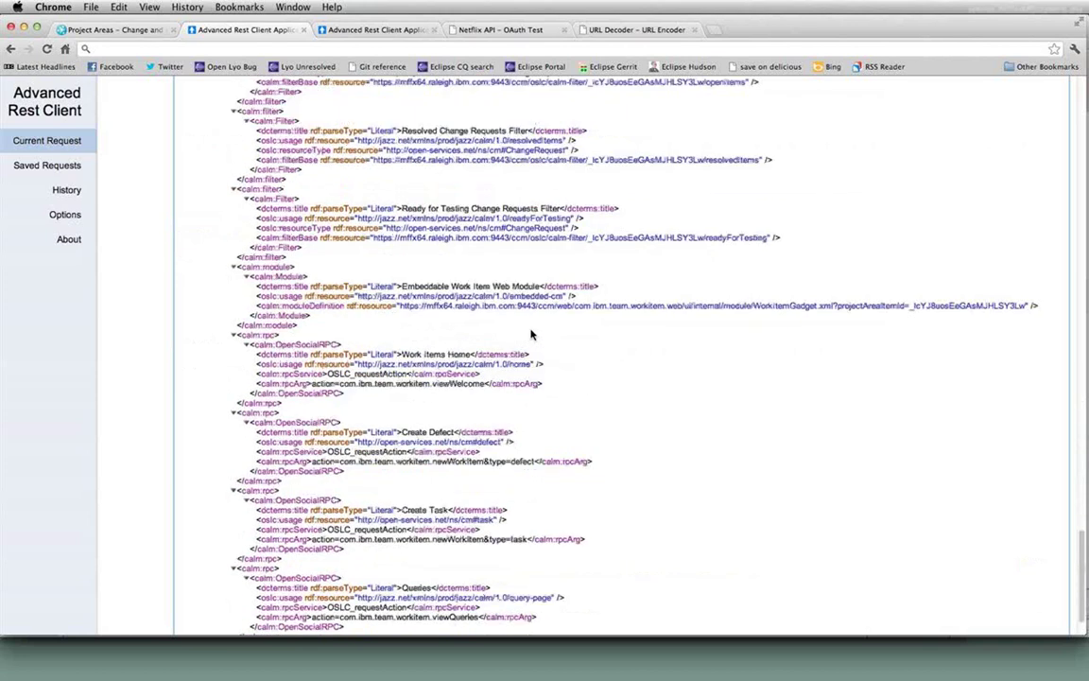
pyautogui.scroll(20, 532, 333)
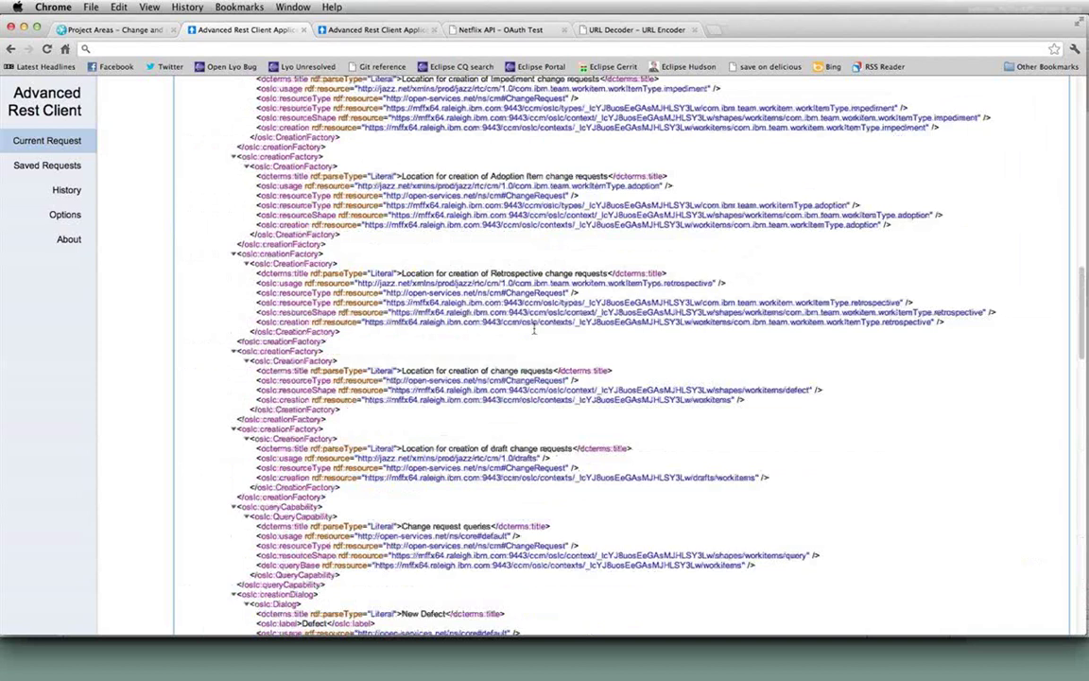
pyautogui.scroll(12, 534, 328)
pyautogui.scroll(-3, 534, 328)
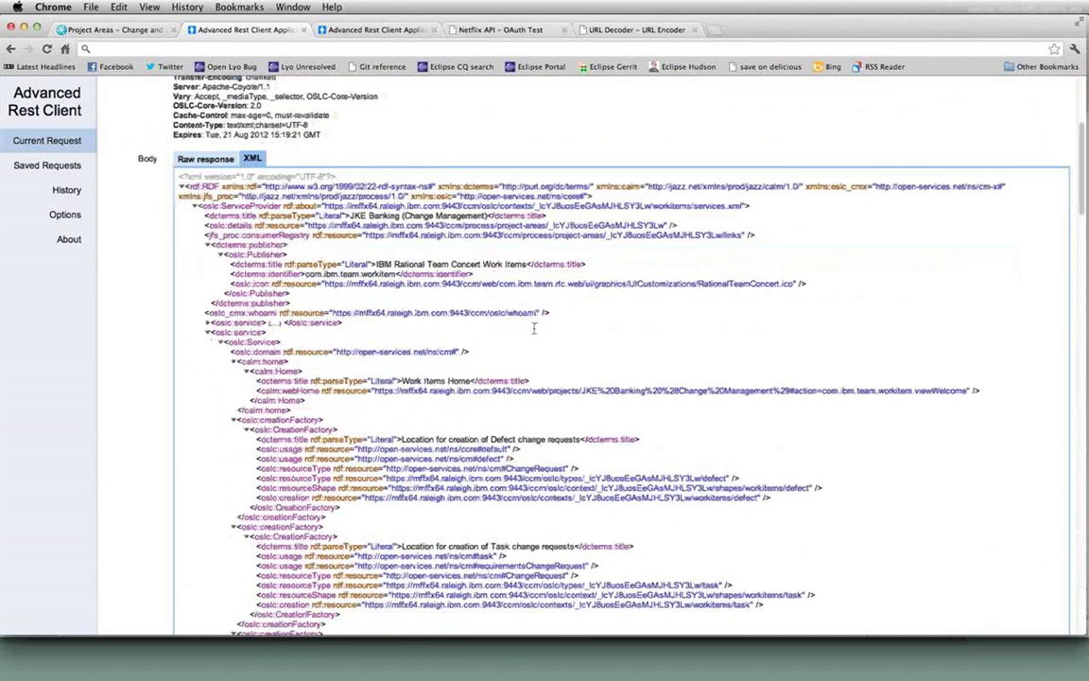